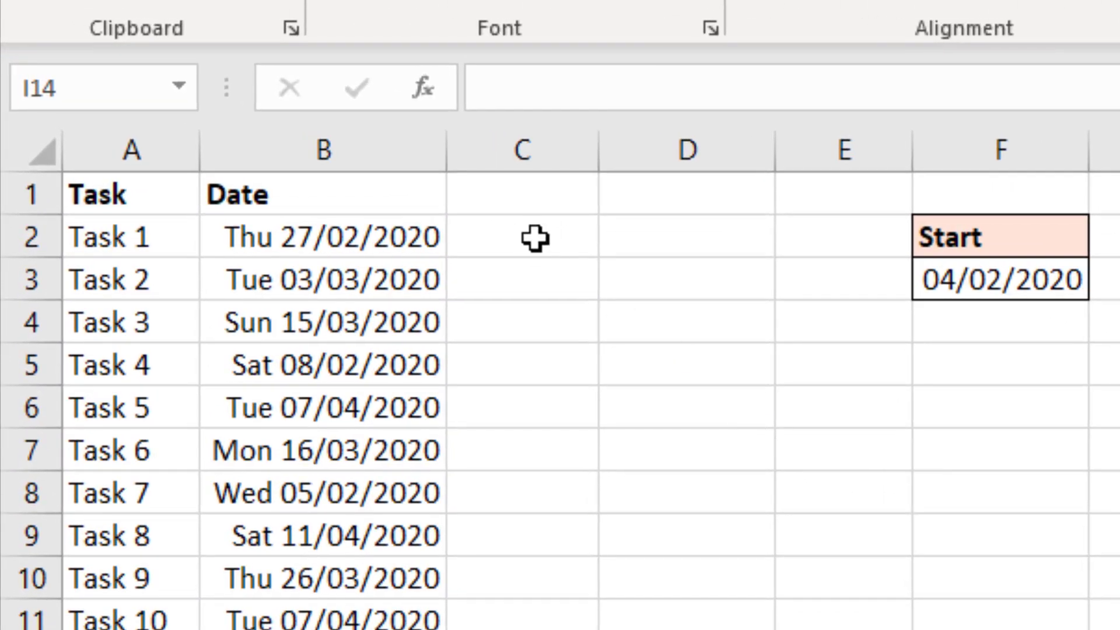
# Enter =WEEKDAY(B2,2) in C2, returning 4 for Thursday 27/02/2020
pyautogui.click(535, 237)
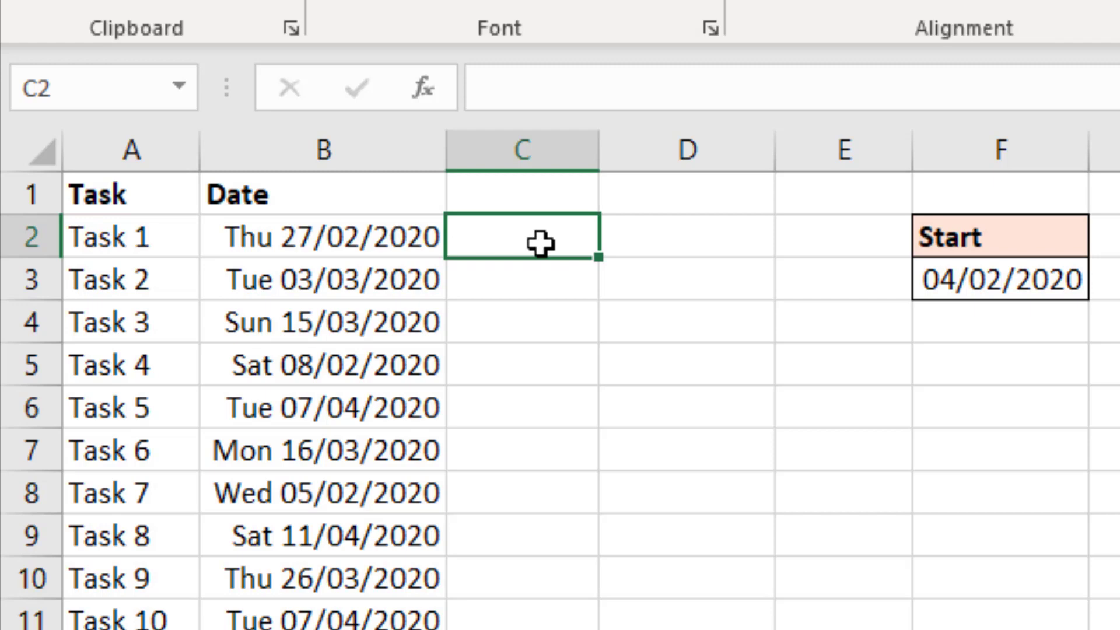
pyautogui.write('=week')
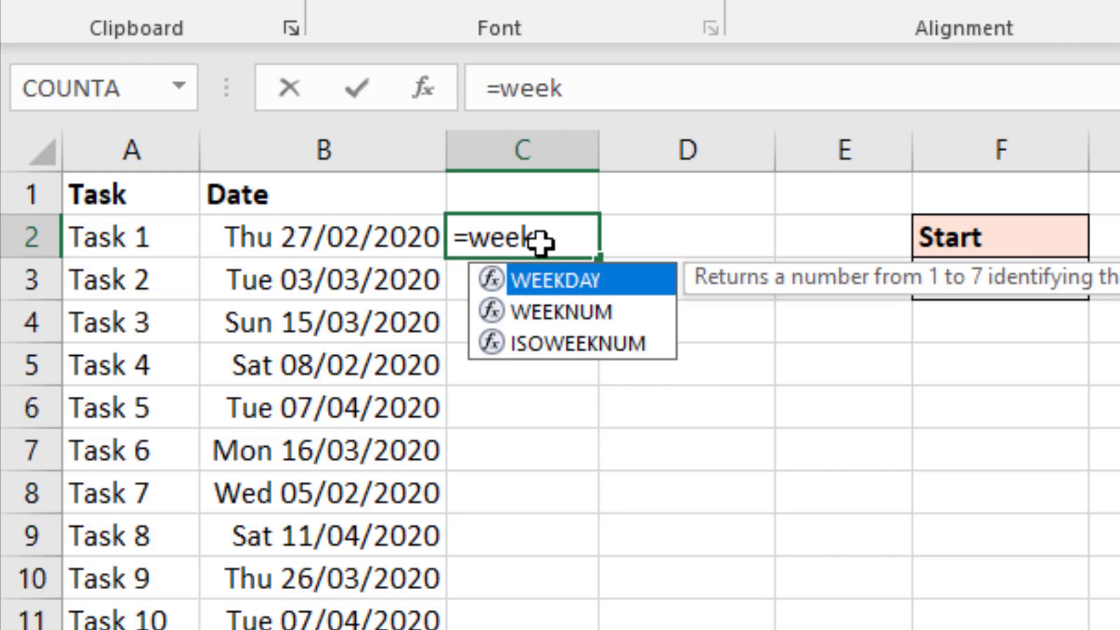
pyautogui.press('Tab')
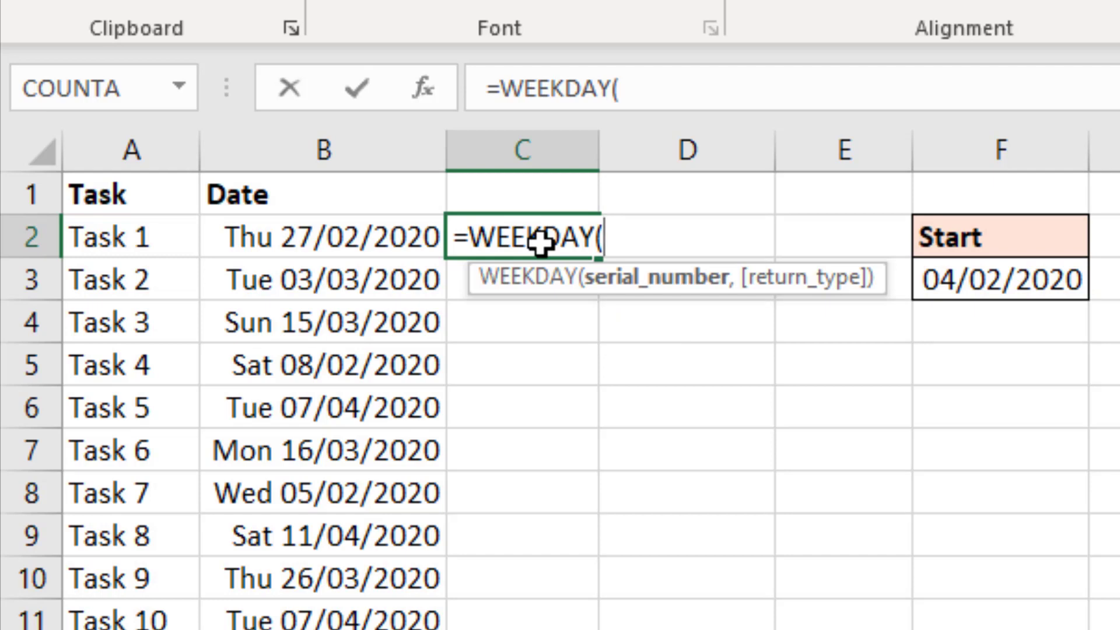
pyautogui.click(327, 234)
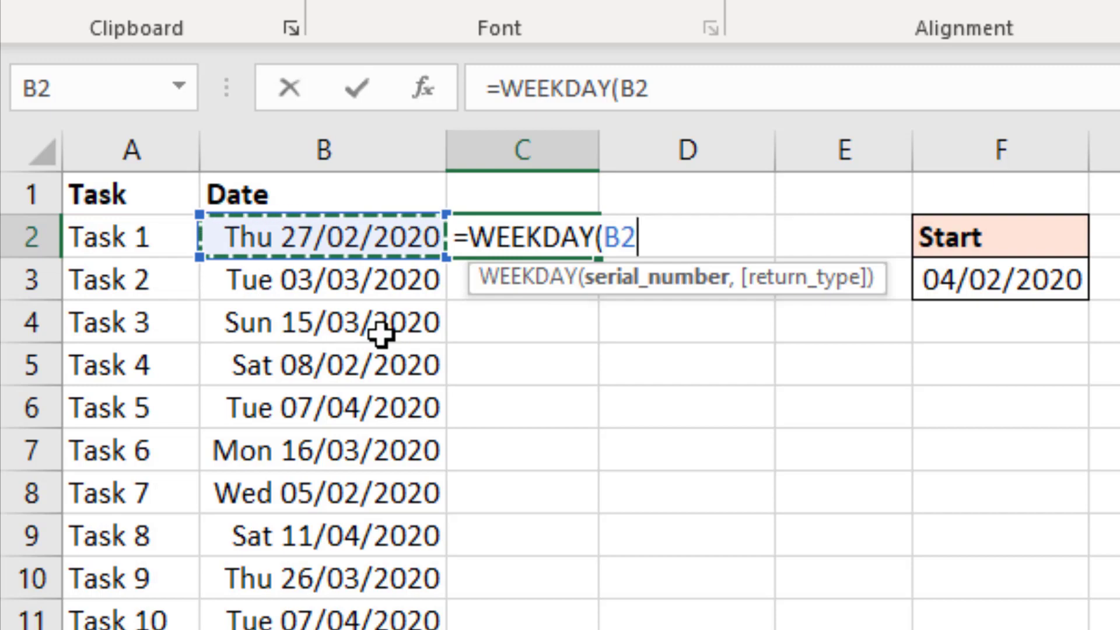
pyautogui.write(',')
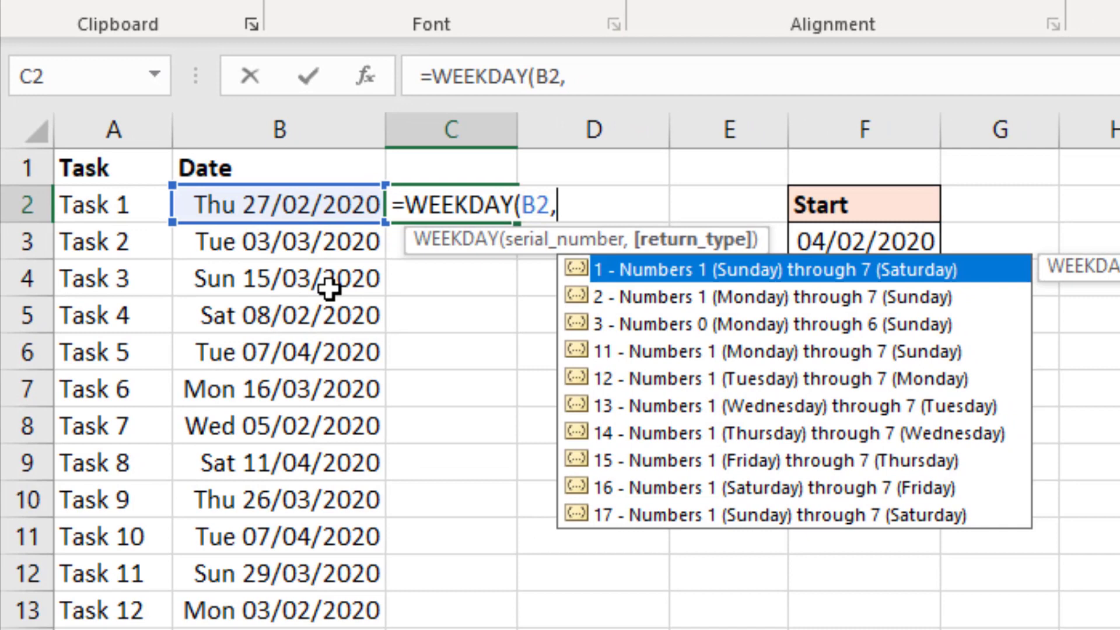
pyautogui.click(642, 293)
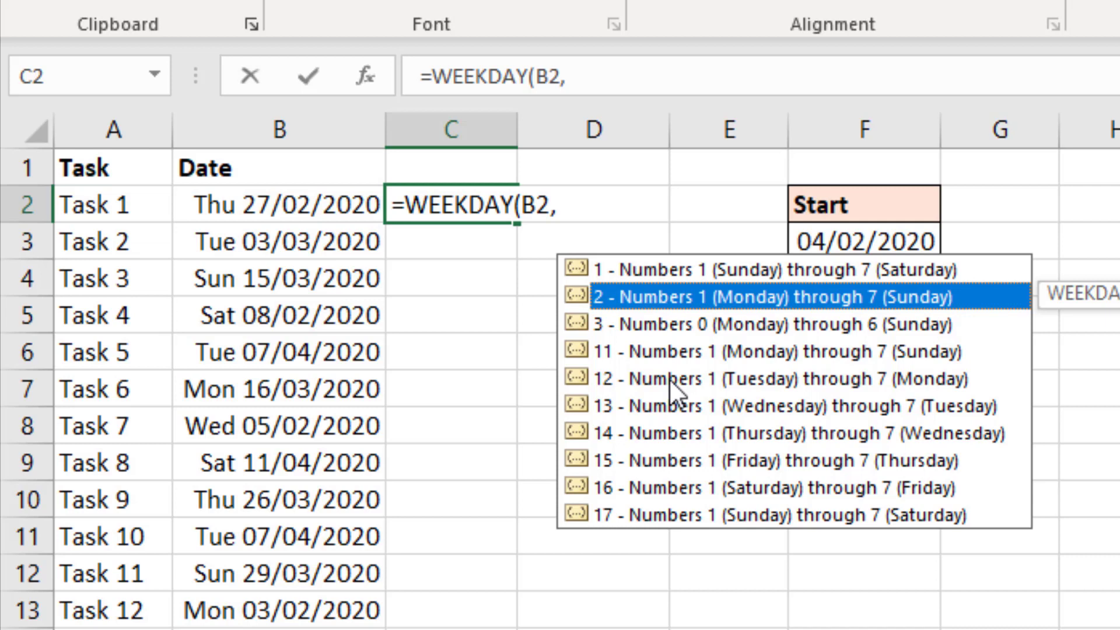
pyautogui.write('2)')
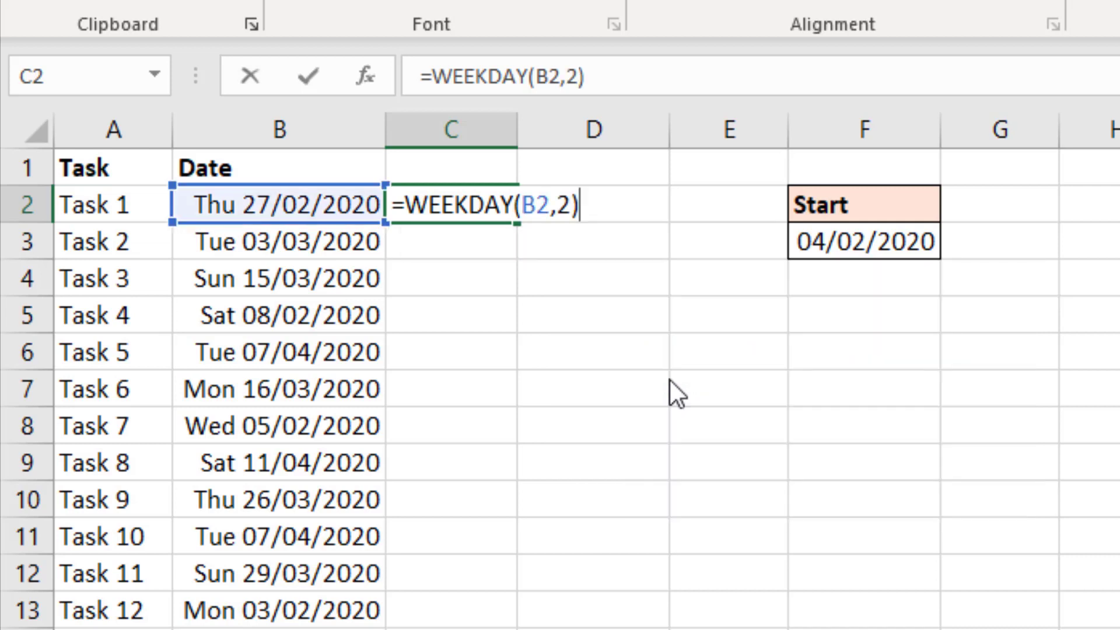
pyautogui.press('Return')
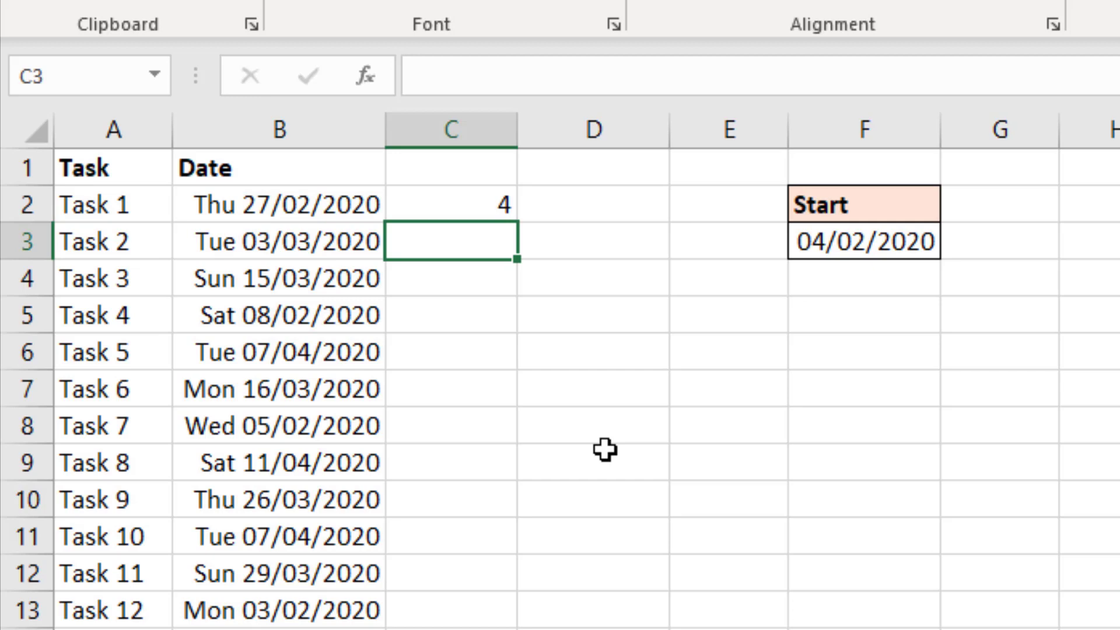
# Change C2 to =WEEKDAY(B2,2)>5 and fill it down to C23
pyautogui.doubleClick(468, 203)
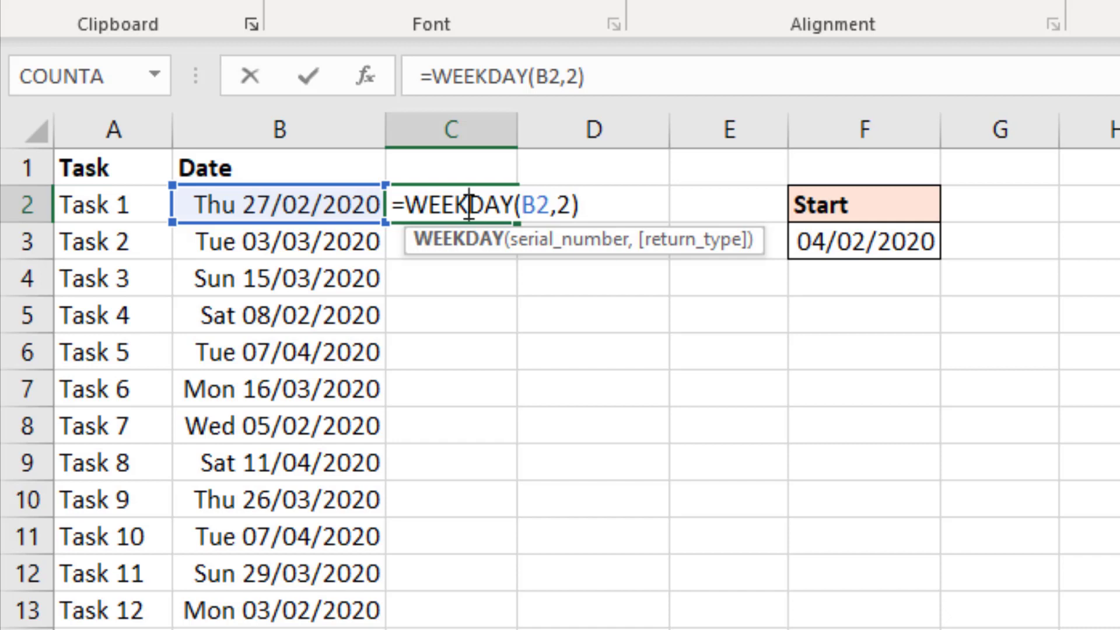
pyautogui.click(595, 207)
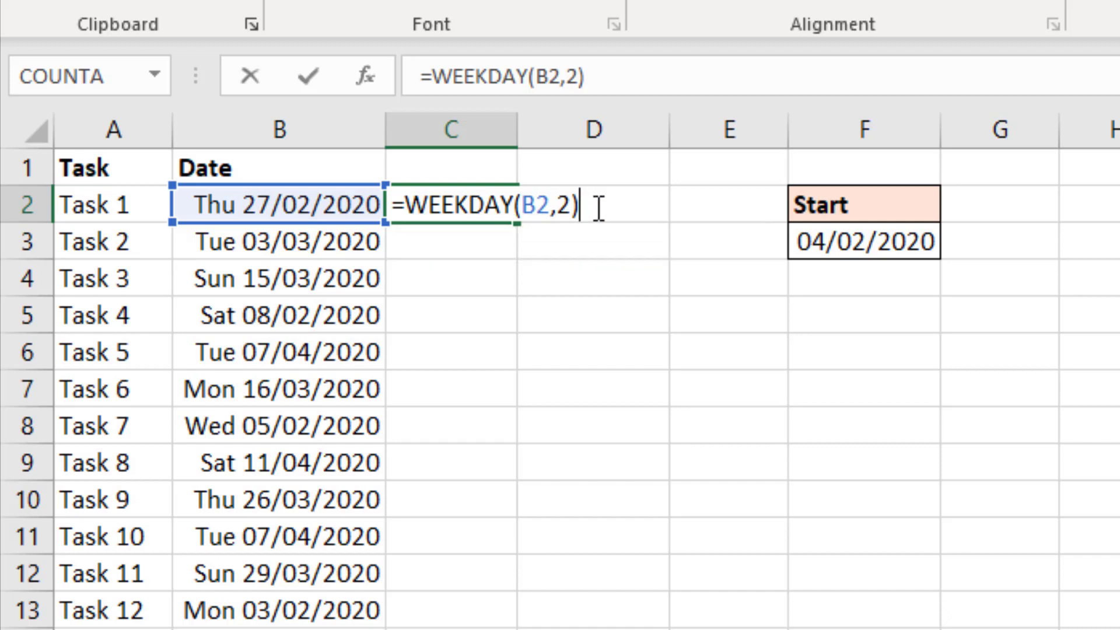
pyautogui.write('>5')
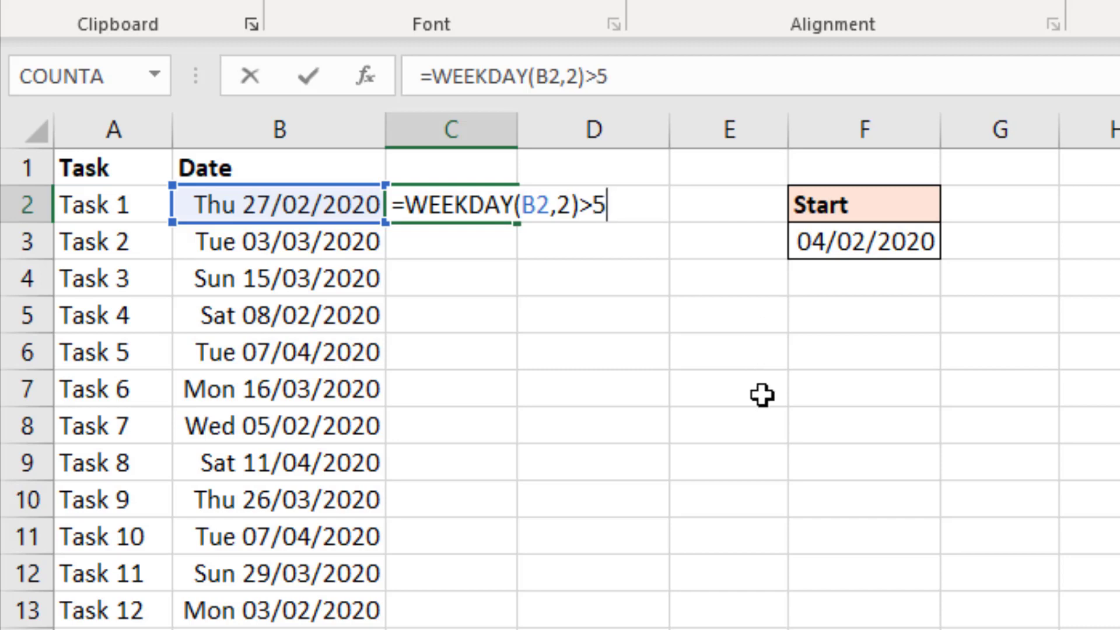
pyautogui.press('Return')
pyautogui.click(503, 201)
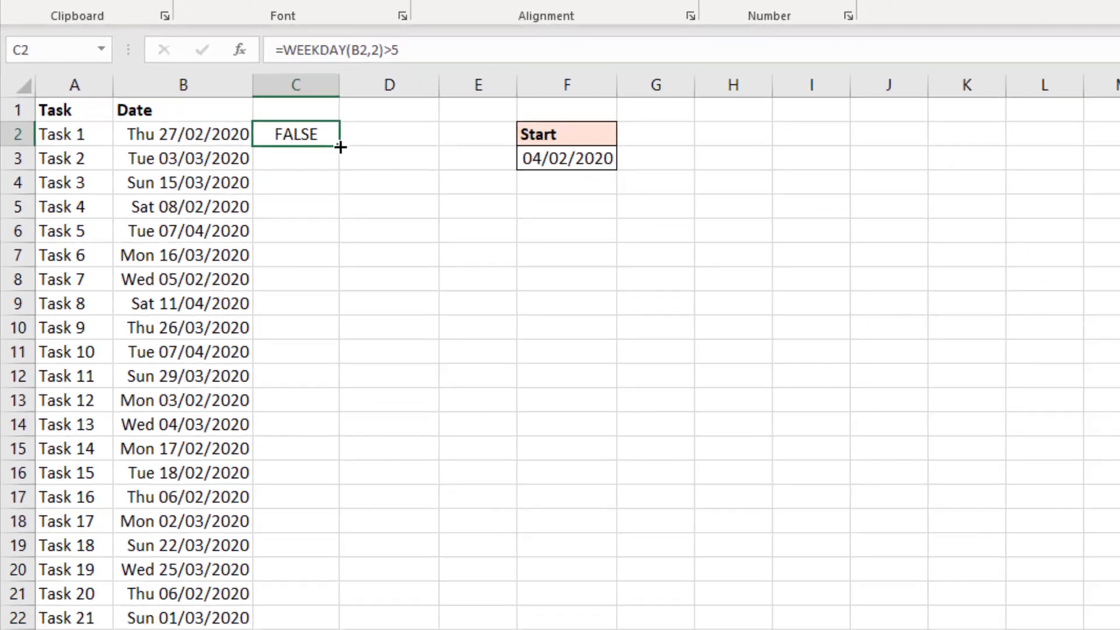
pyautogui.doubleClick(340, 147)
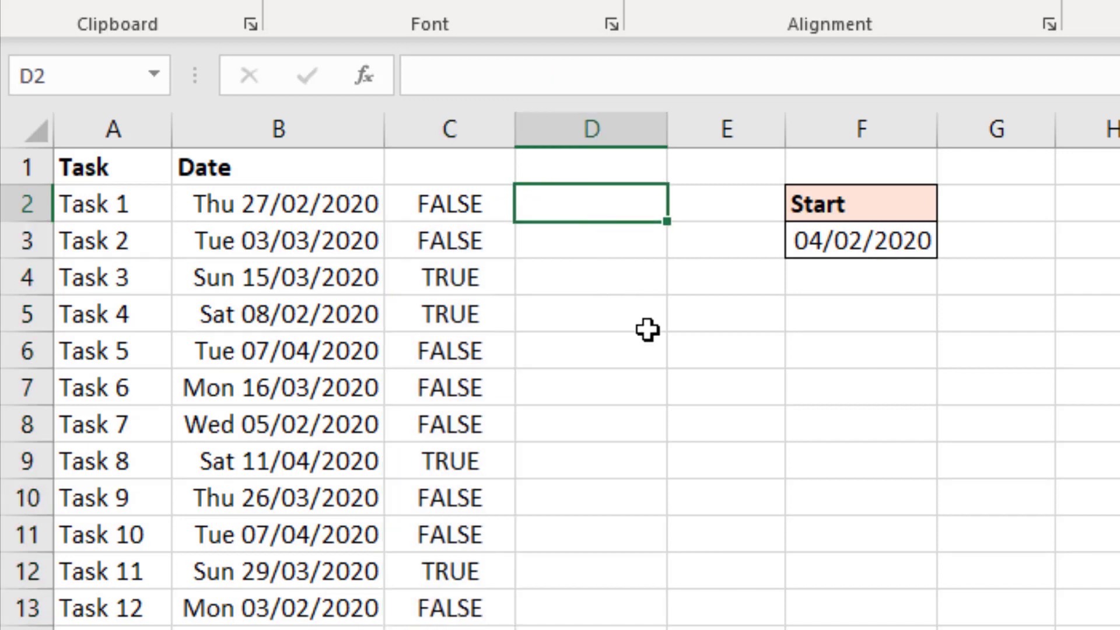
# Start a WEEKNUM formula in D2 that references the Task 1 date in B2
pyautogui.write('=week')
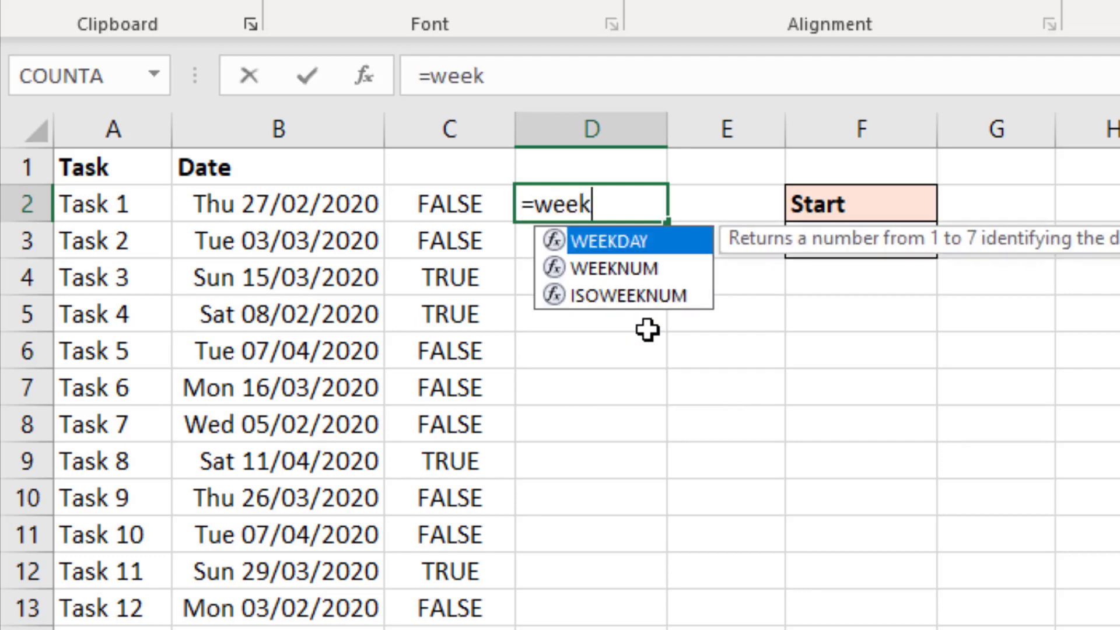
pyautogui.press('Down')
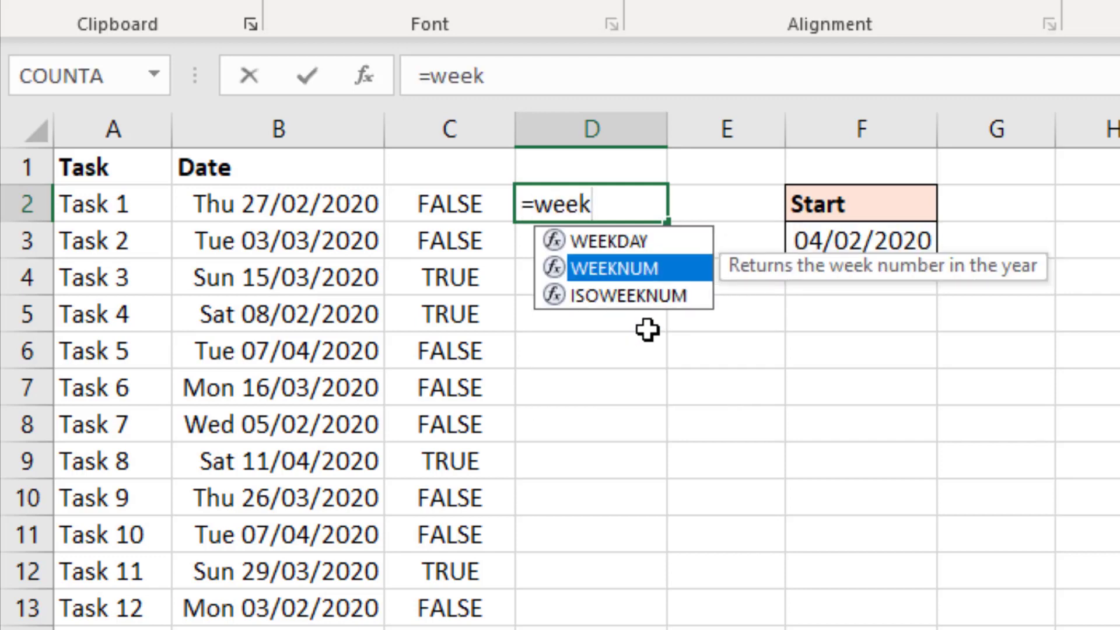
pyautogui.press('Tab')
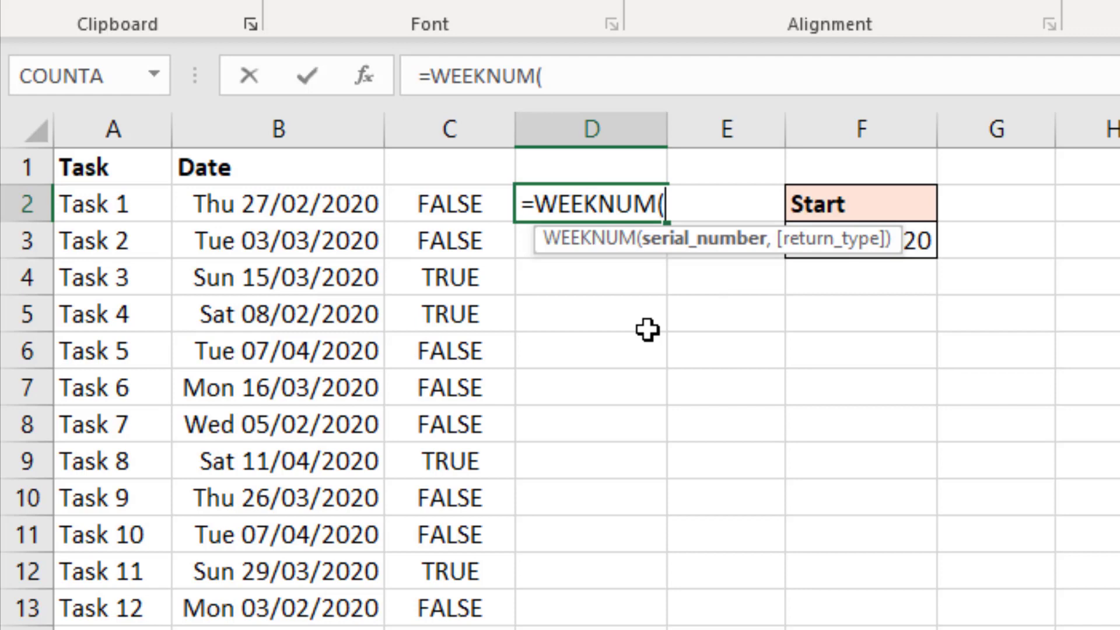
pyautogui.click(338, 207)
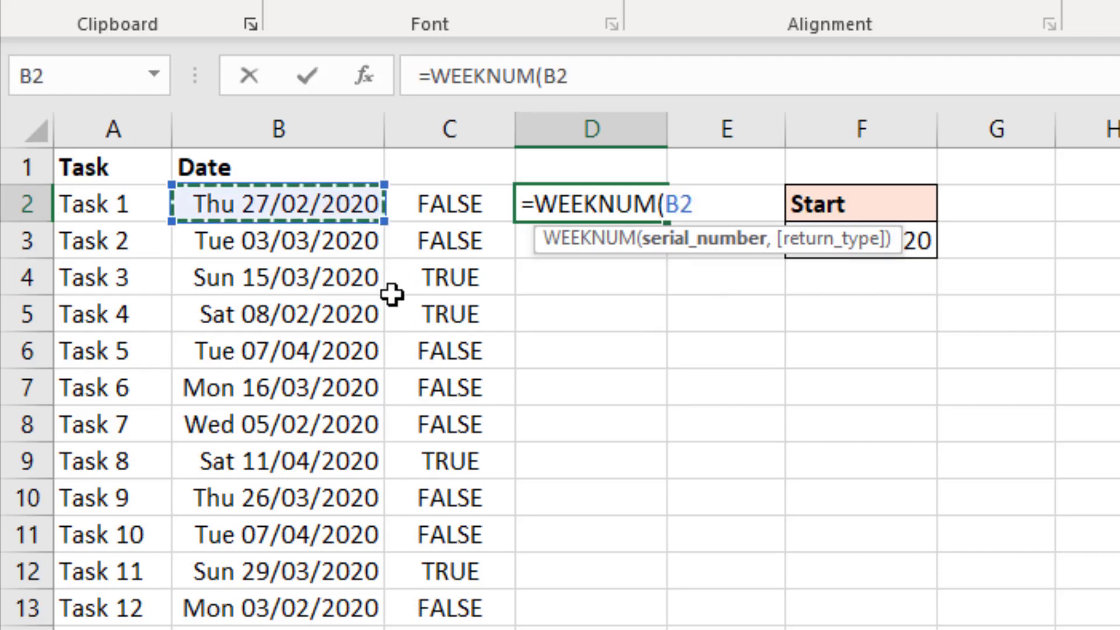
pyautogui.write(',')
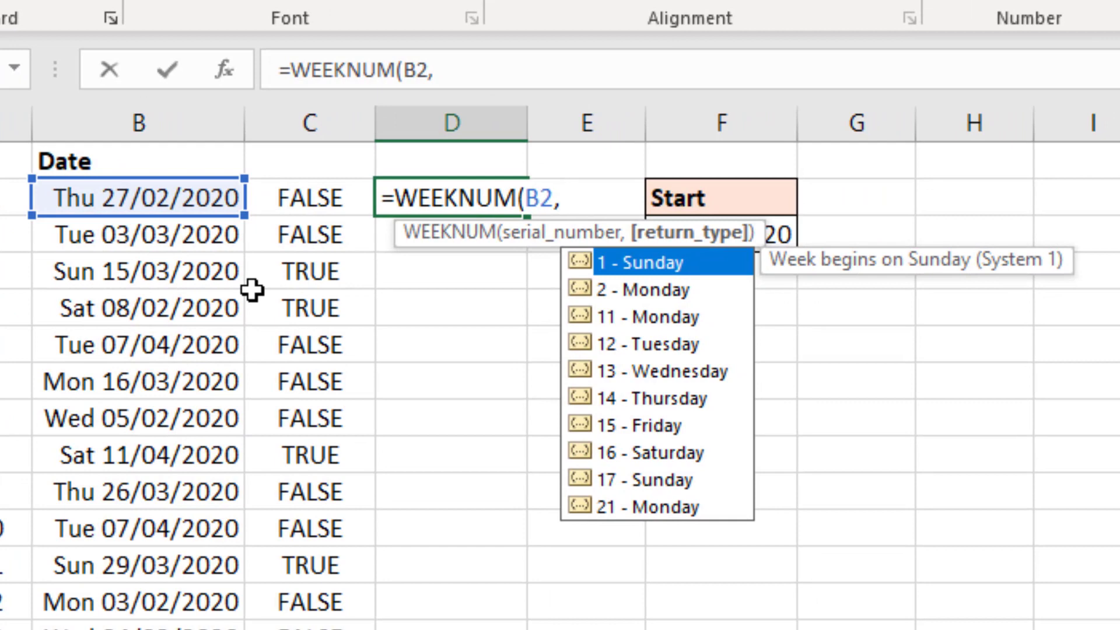
# Use Monday-start return type 2 to get =WEEKNUM(B2,2), and fill it down column D
pyautogui.press('Down')
pyautogui.press('Down')
pyautogui.press('Down')
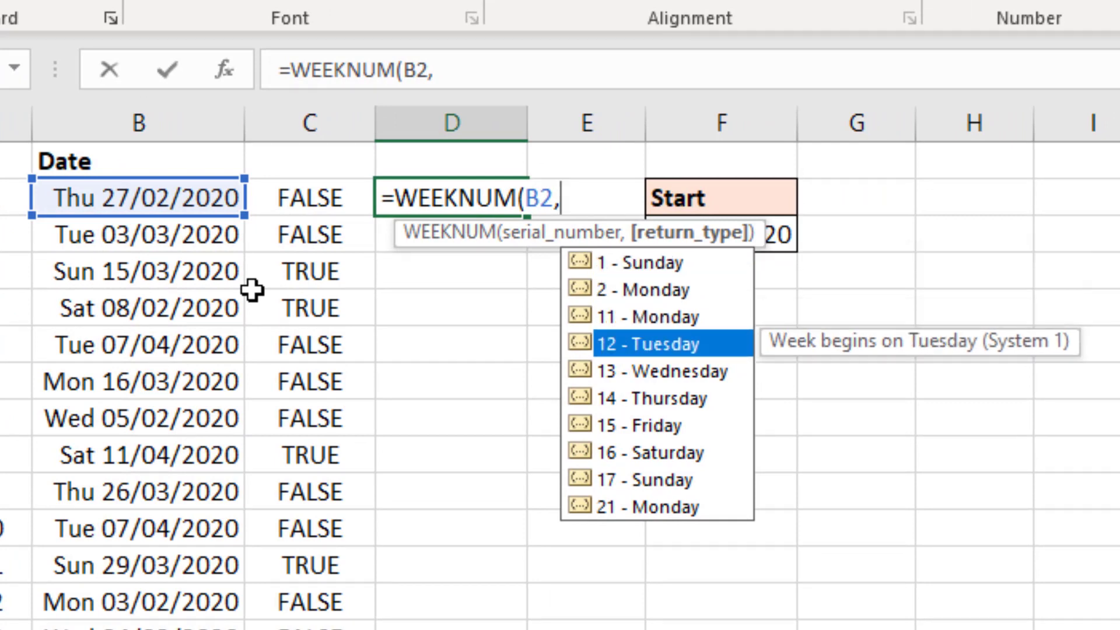
pyautogui.press('Down')
pyautogui.press('Down')
pyautogui.press('Down')
pyautogui.press('Down')
pyautogui.press('Down')
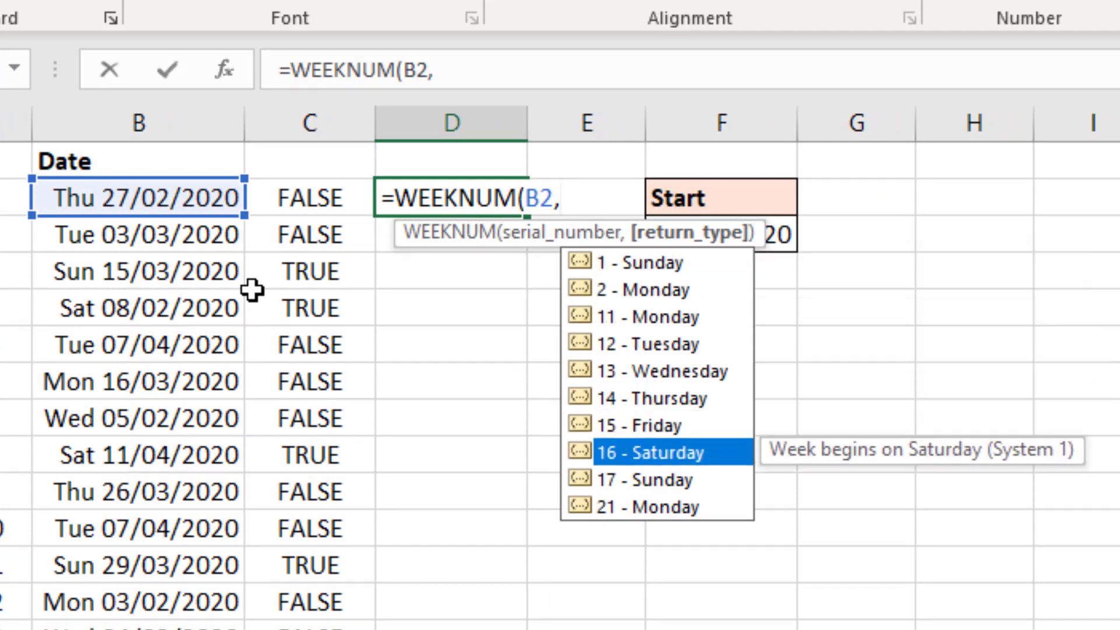
pyautogui.press('Down')
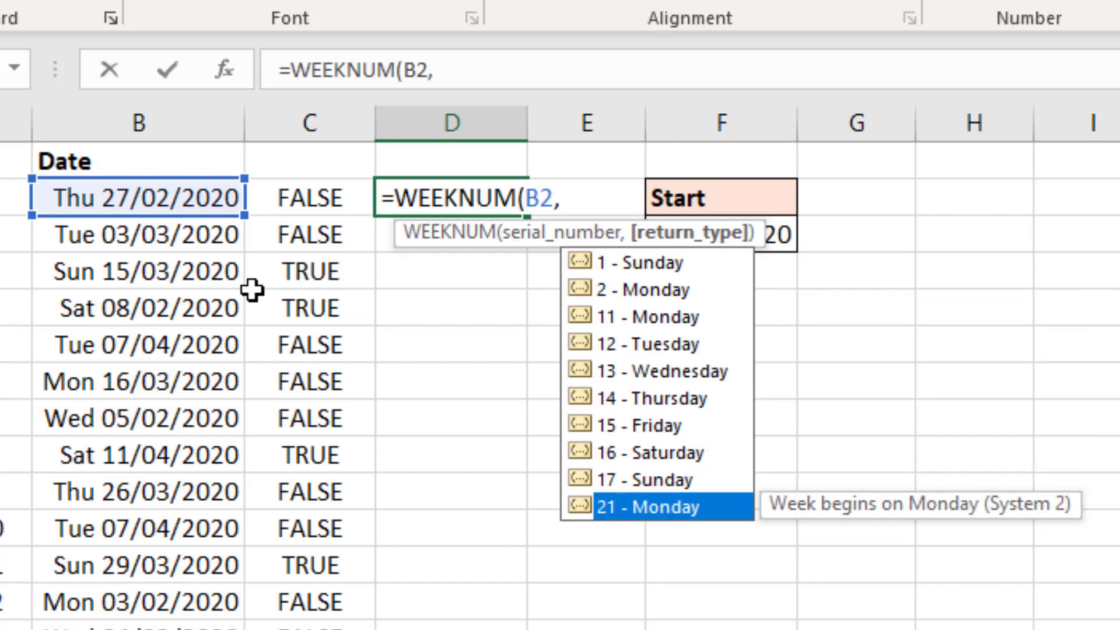
pyautogui.press('Up')
pyautogui.press('Up')
pyautogui.press('Up')
pyautogui.press('Up')
pyautogui.press('Up')
pyautogui.press('Up')
pyautogui.press('Up')
pyautogui.press('Up')
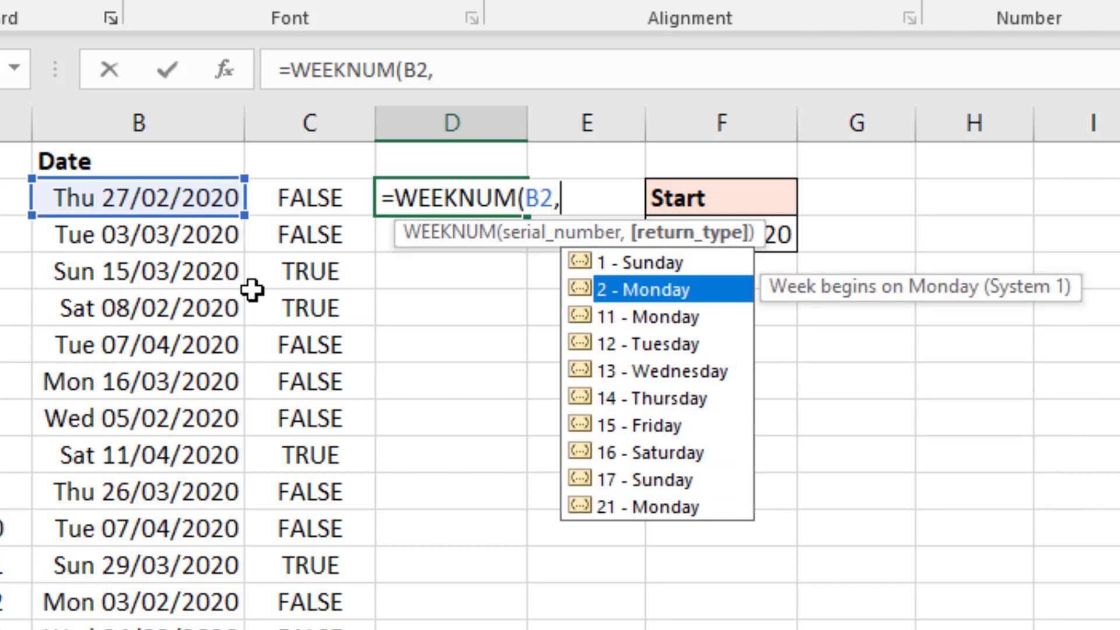
pyautogui.doubleClick(669, 289)
pyautogui.write(')')
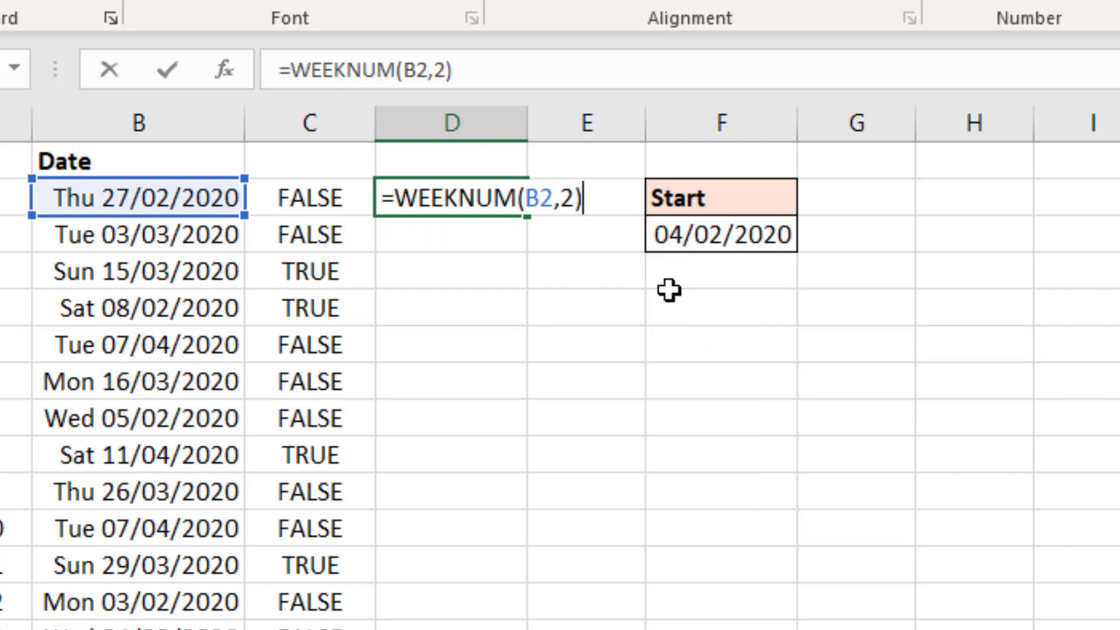
pyautogui.press('Return')
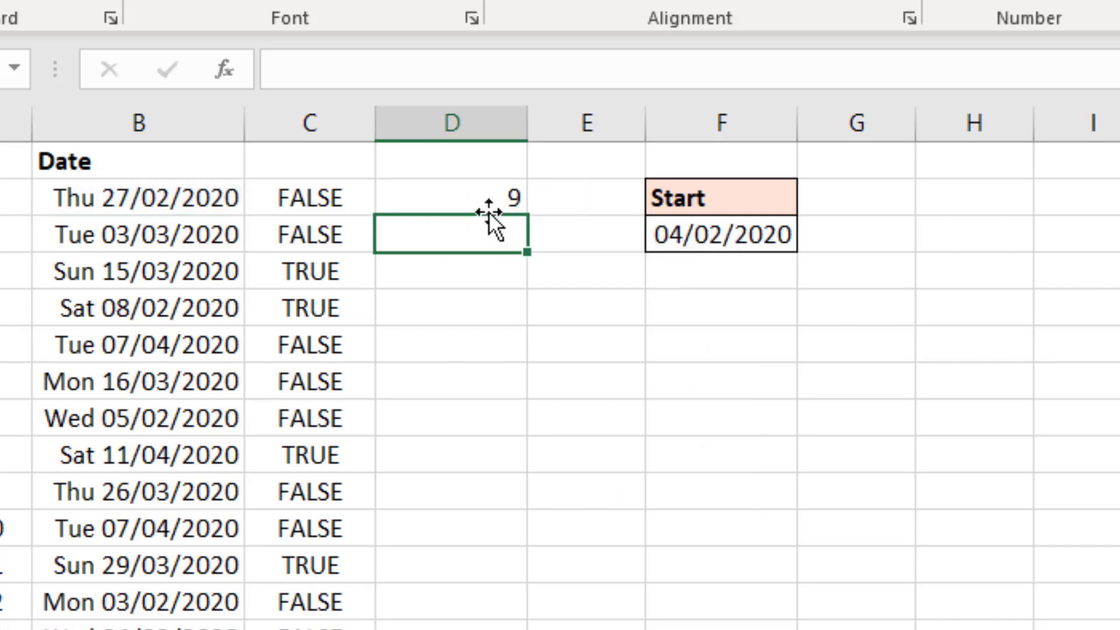
pyautogui.click(496, 195)
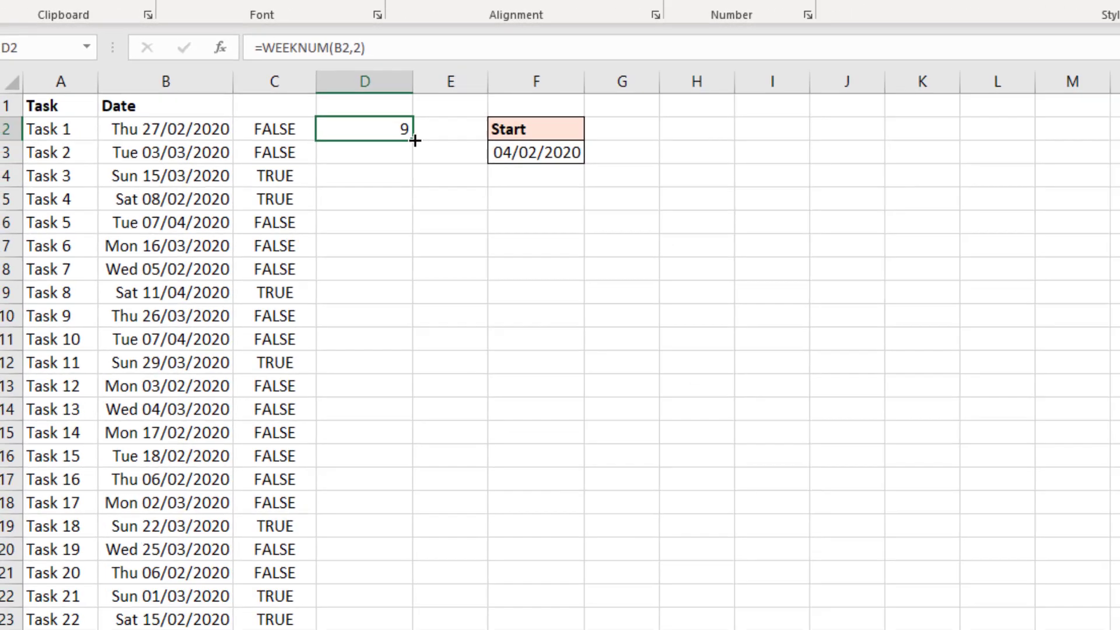
pyautogui.doubleClick(414, 140)
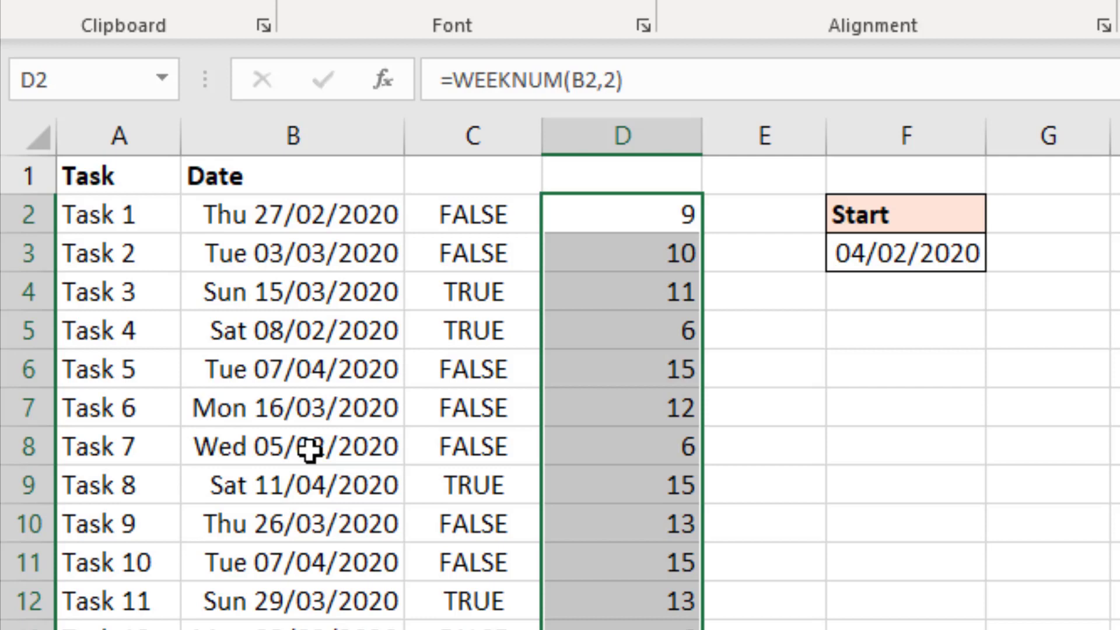
# Wrap D2 as =ISEVEN(WEEKNUM(B2,2)) and fill it down to D23
pyautogui.doubleClick(645, 219)
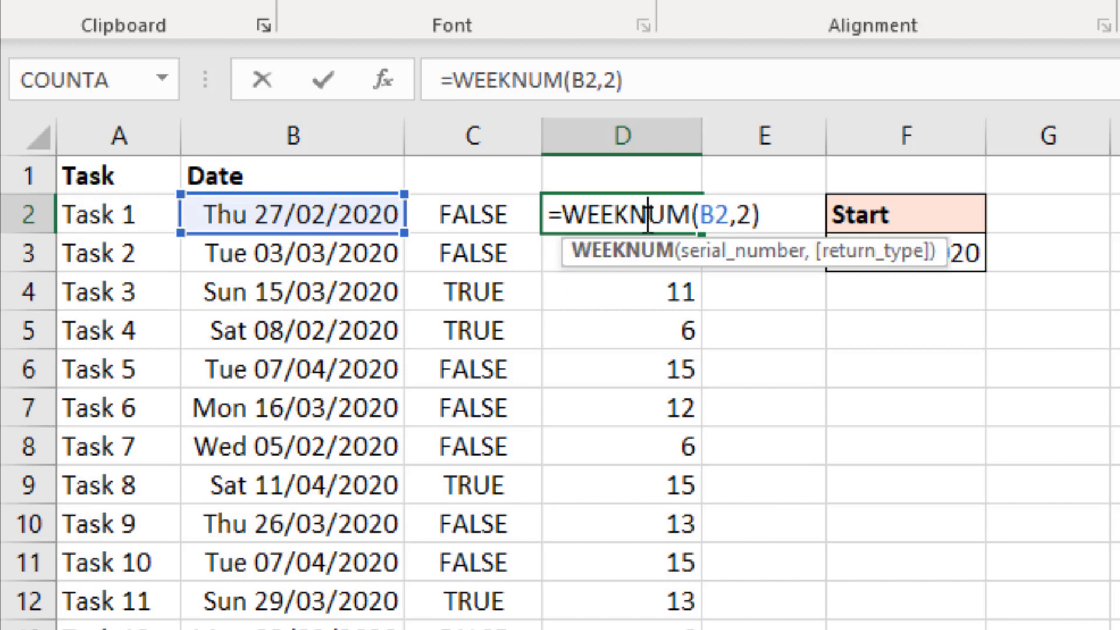
pyautogui.click(566, 205)
pyautogui.write('iseve')
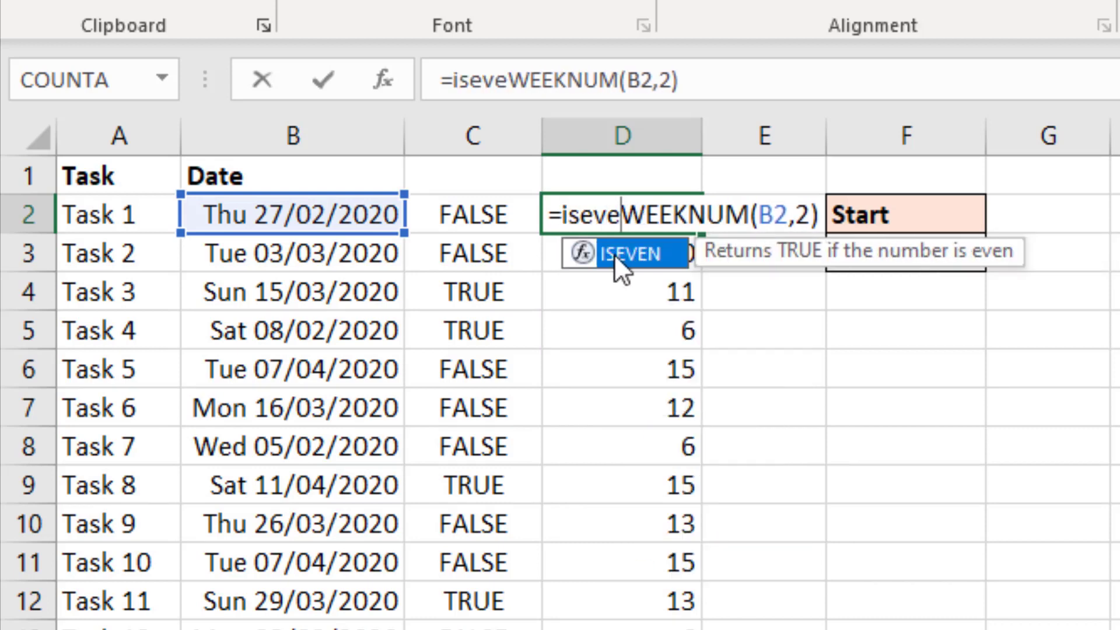
pyautogui.doubleClick(614, 254)
pyautogui.click(865, 219)
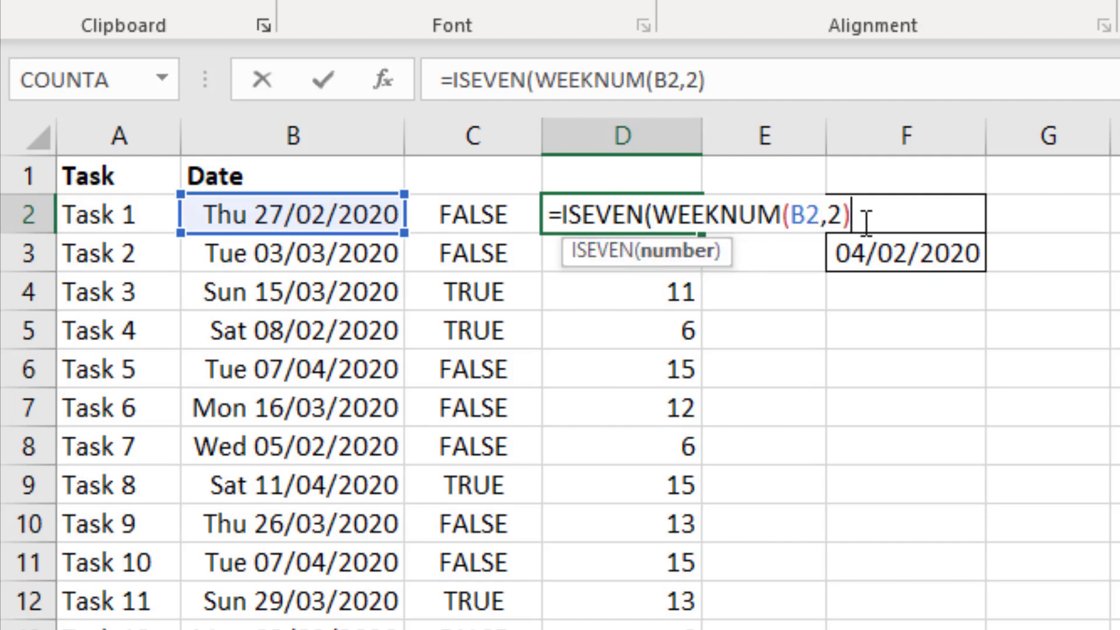
pyautogui.write(')')
pyautogui.press('Return')
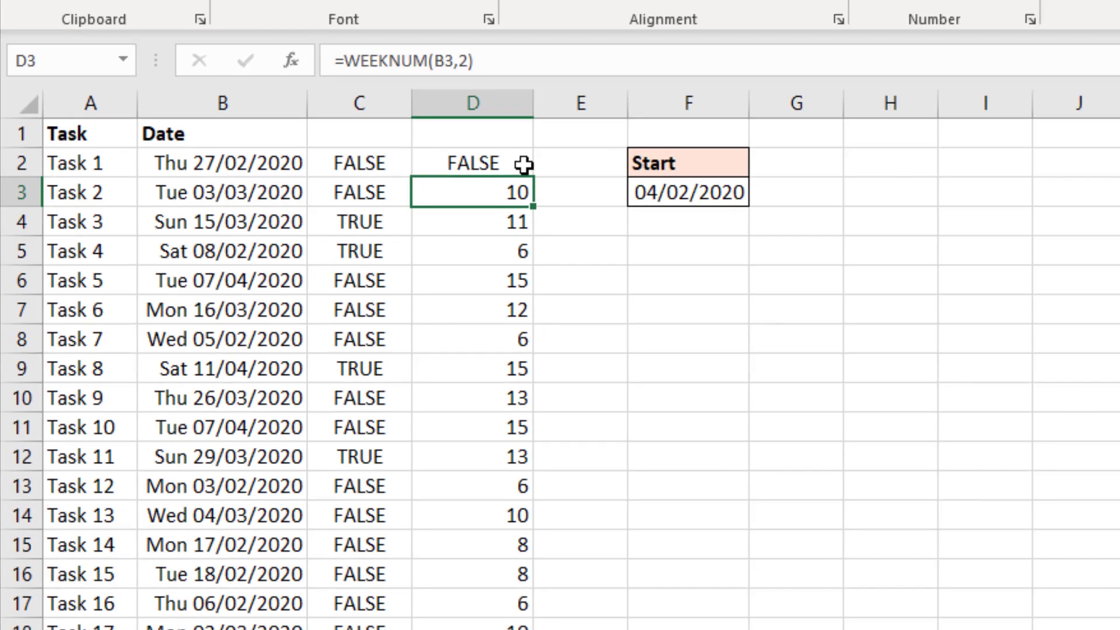
pyautogui.click(691, 224)
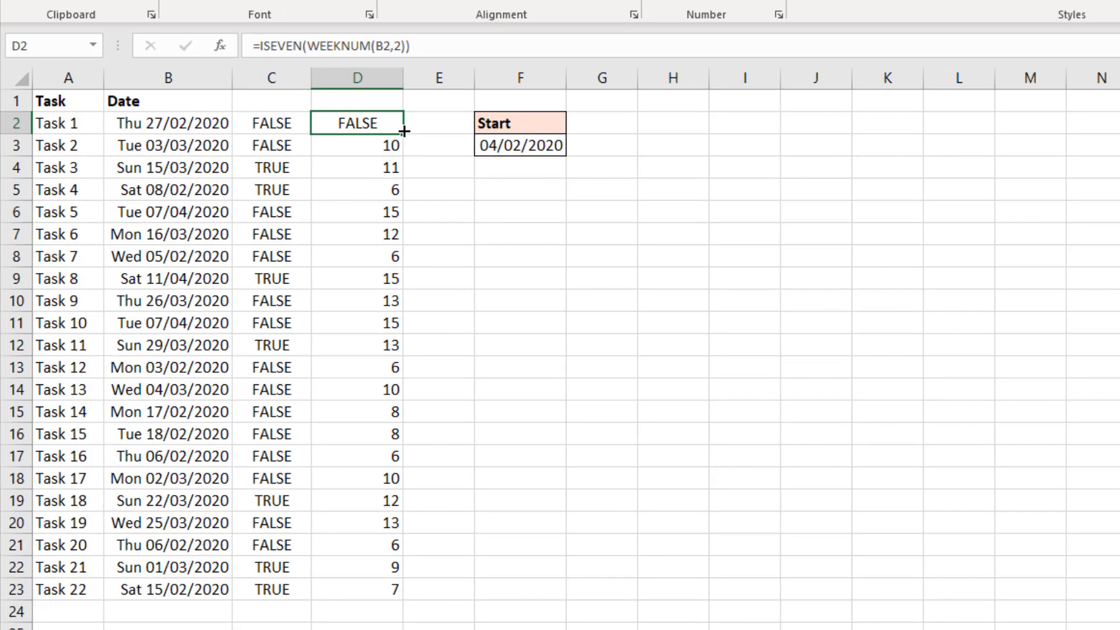
pyautogui.doubleClick(404, 132)
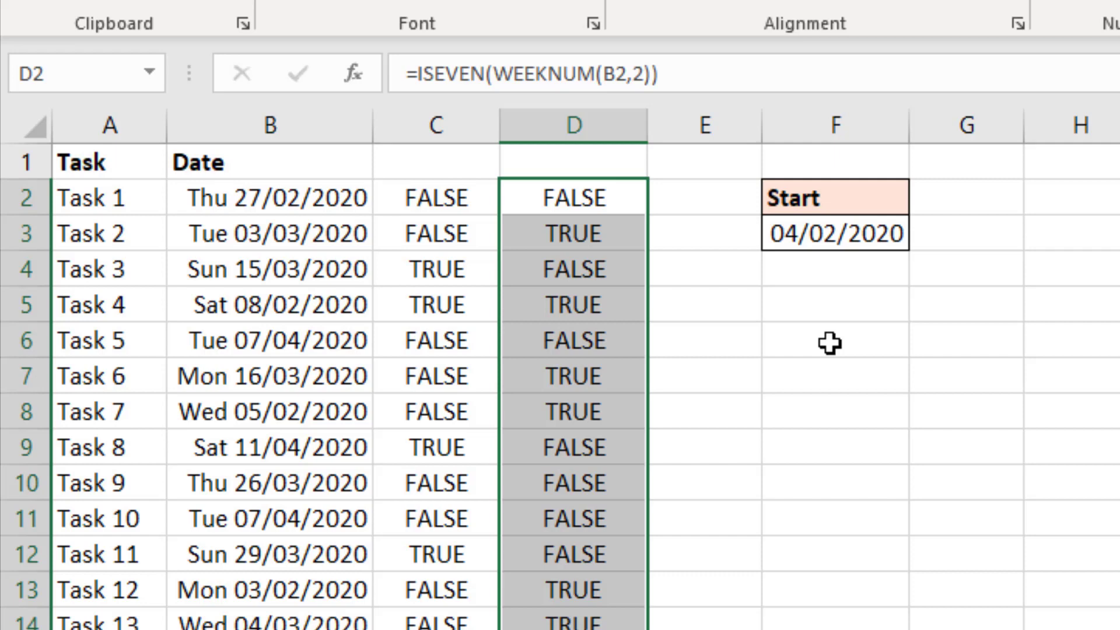
# Copy the ISEVEN(WEEKNUM(B2,2)) text from D2's formula without changing it
pyautogui.doubleClick(561, 197)
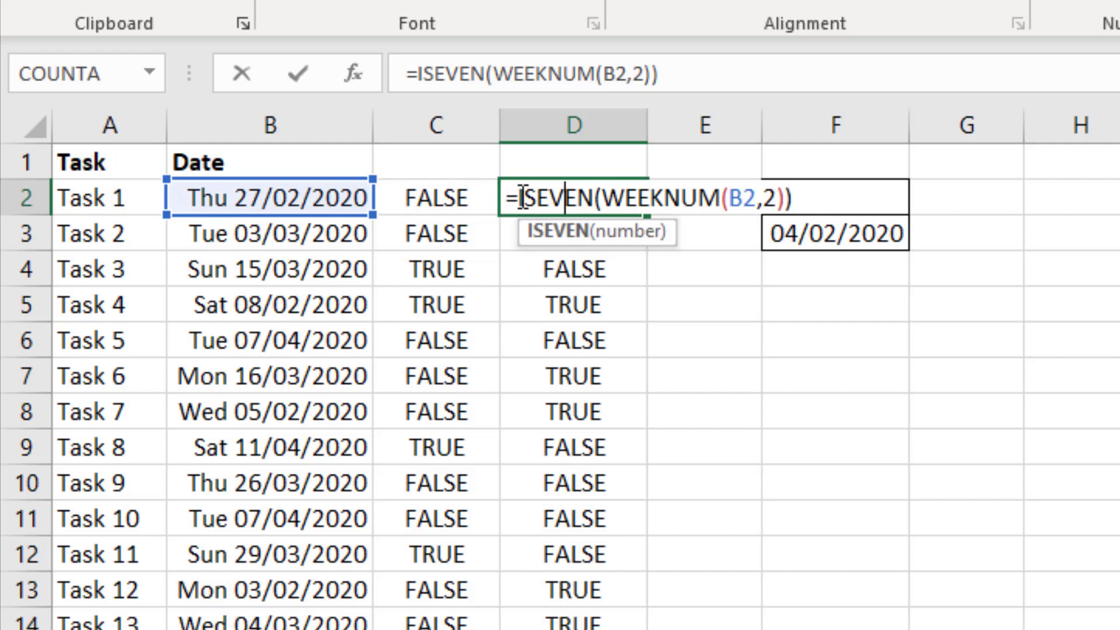
pyautogui.moveTo(518, 197); pyautogui.dragTo(802, 194)
pyautogui.hotkey('ctrl', 'c')
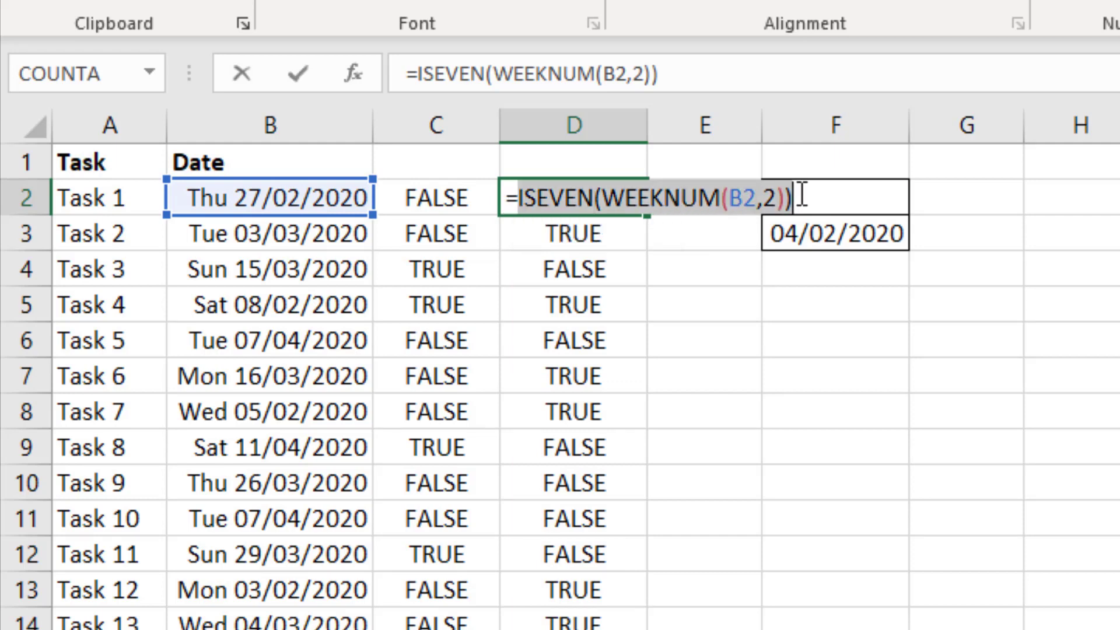
pyautogui.press('Escape')
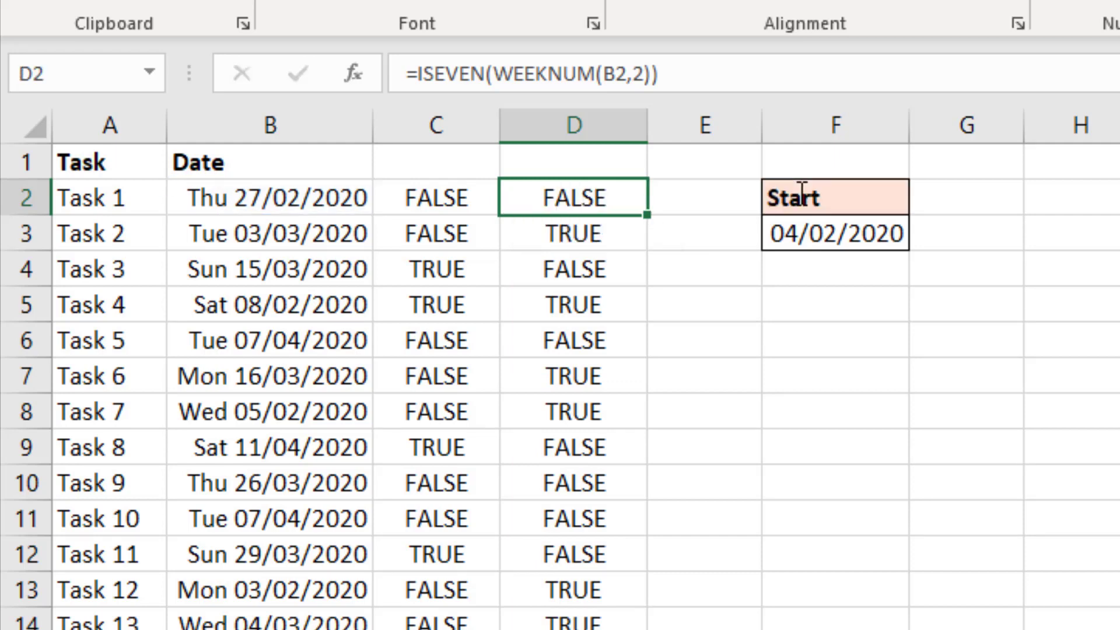
# Change C2 to =AND(WEEKDAY(B2,2)>5,ISEVEN(WEEKNUM(B2,2))) and fill it down to C23
pyautogui.doubleClick(479, 197)
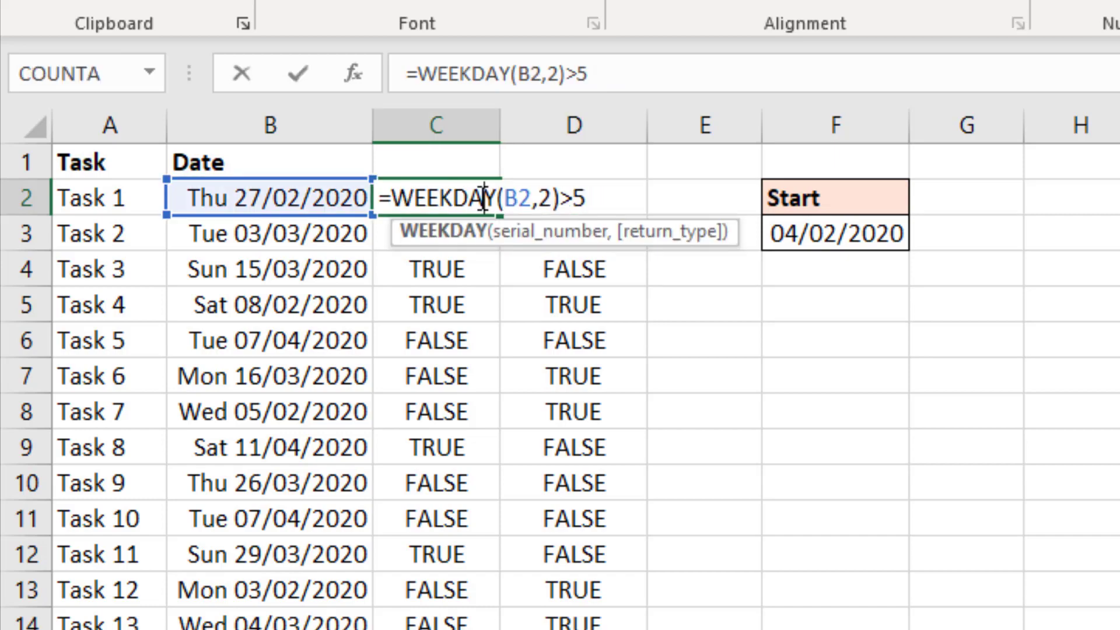
pyautogui.click(393, 198)
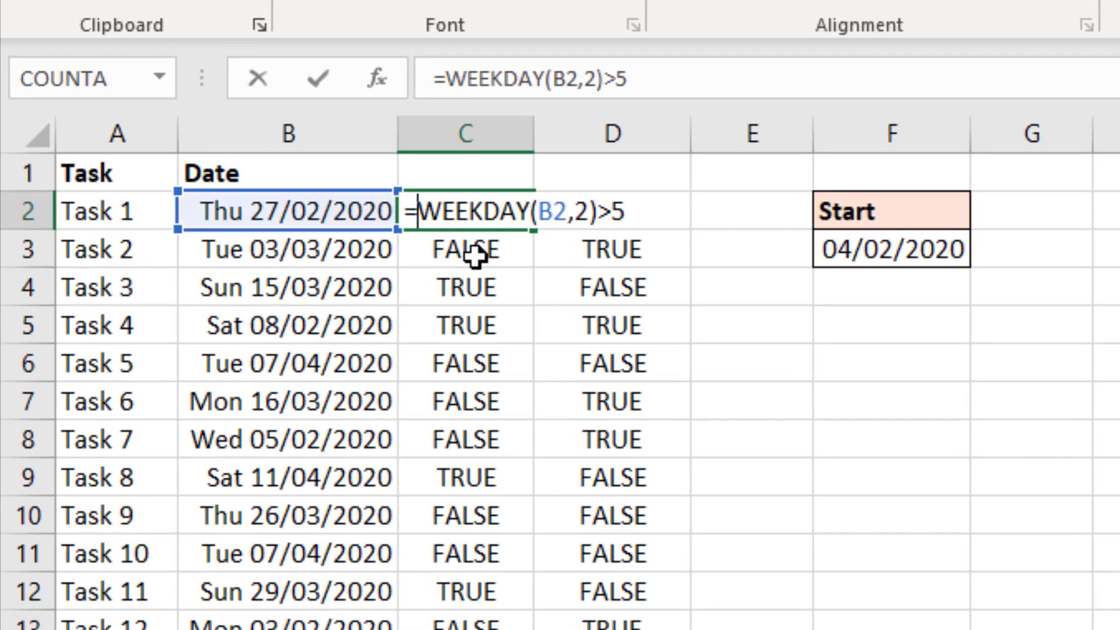
pyautogui.write('and(')
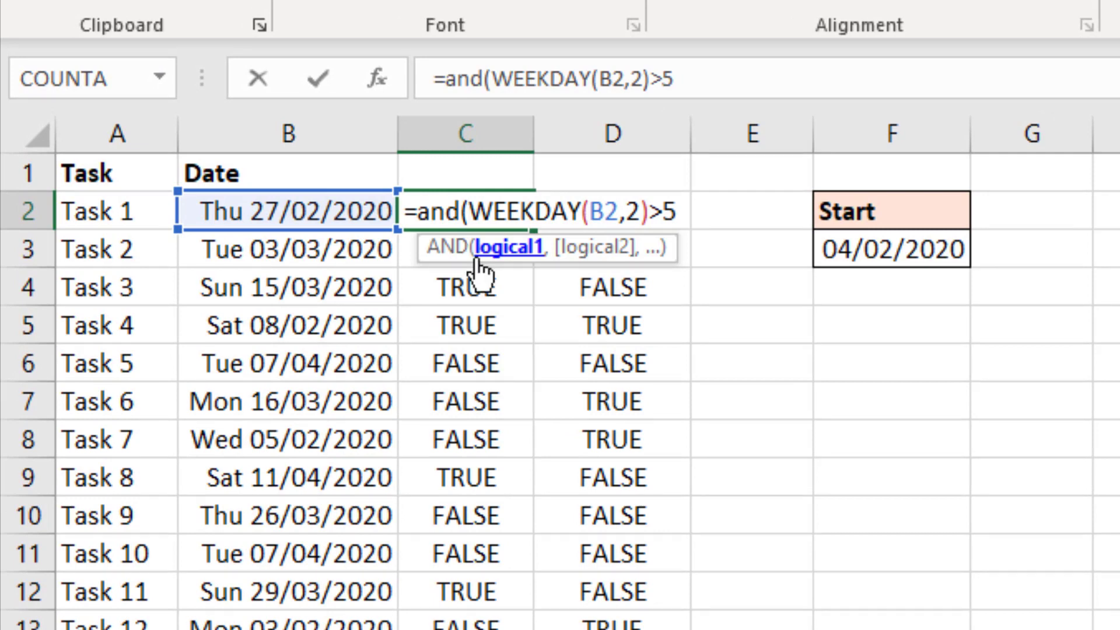
pyautogui.click(679, 217)
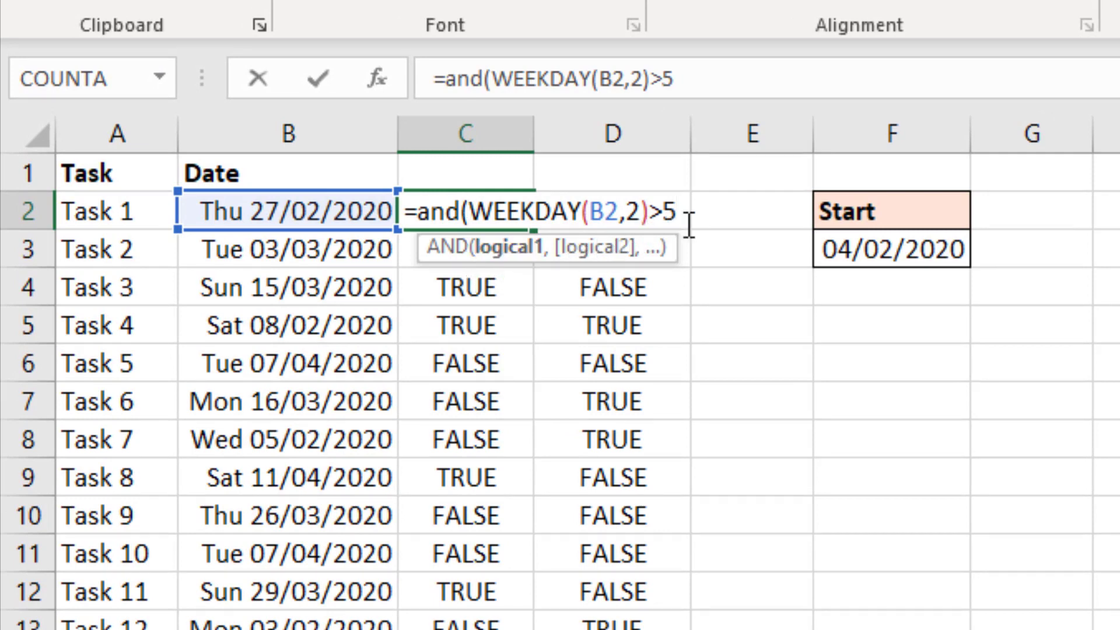
pyautogui.write(',')
pyautogui.hotkey('ctrl', 'v')
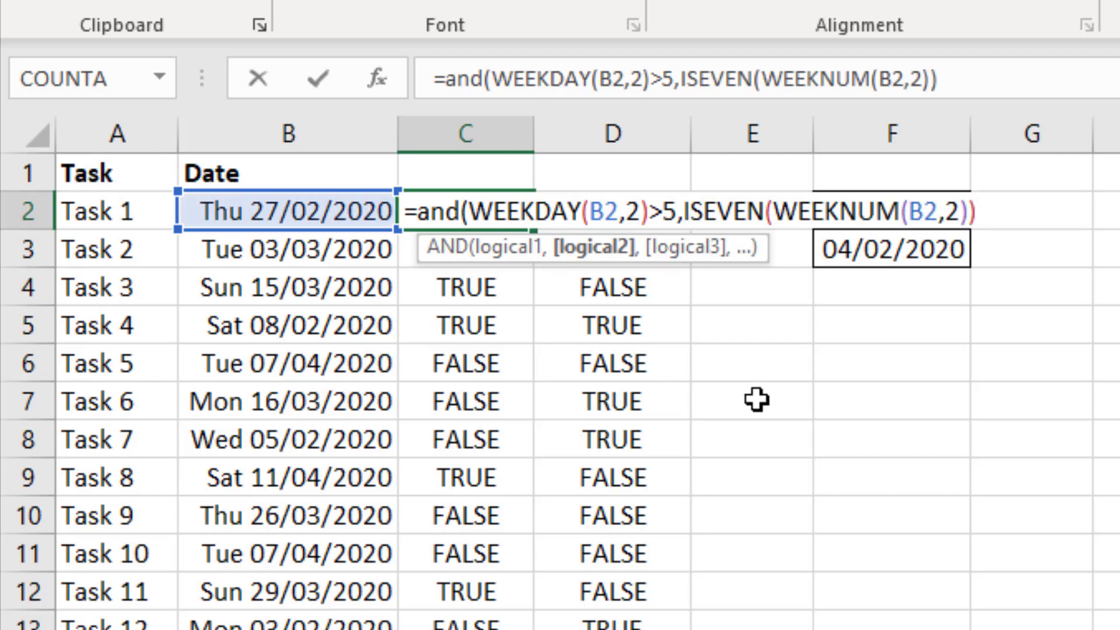
pyautogui.write(')')
pyautogui.press('Return')
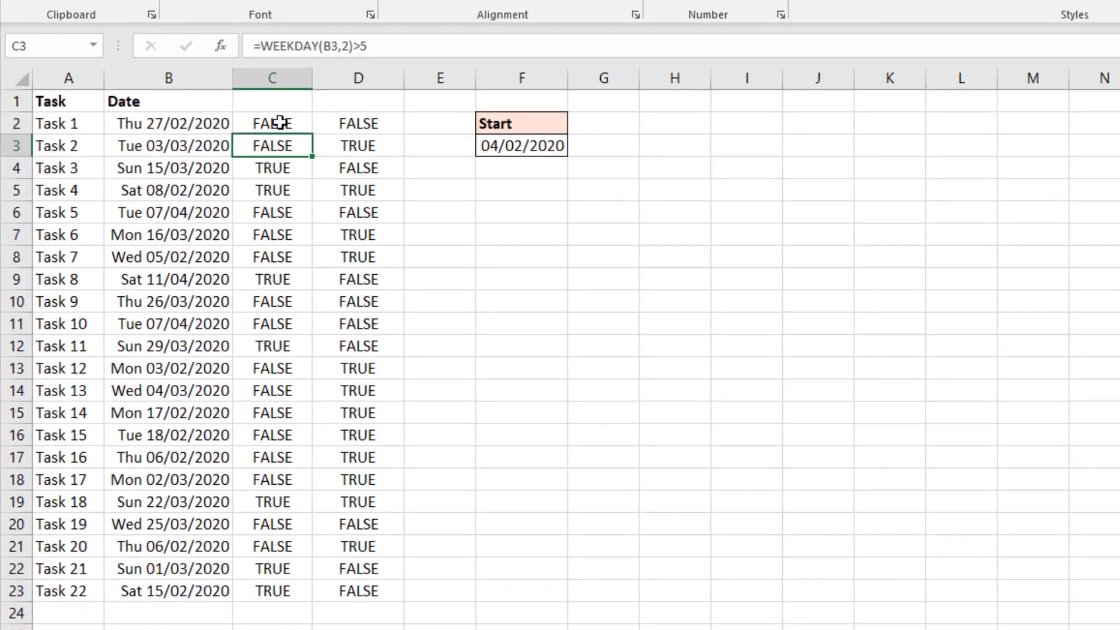
pyautogui.click(365, 159)
pyautogui.doubleClick(409, 175)
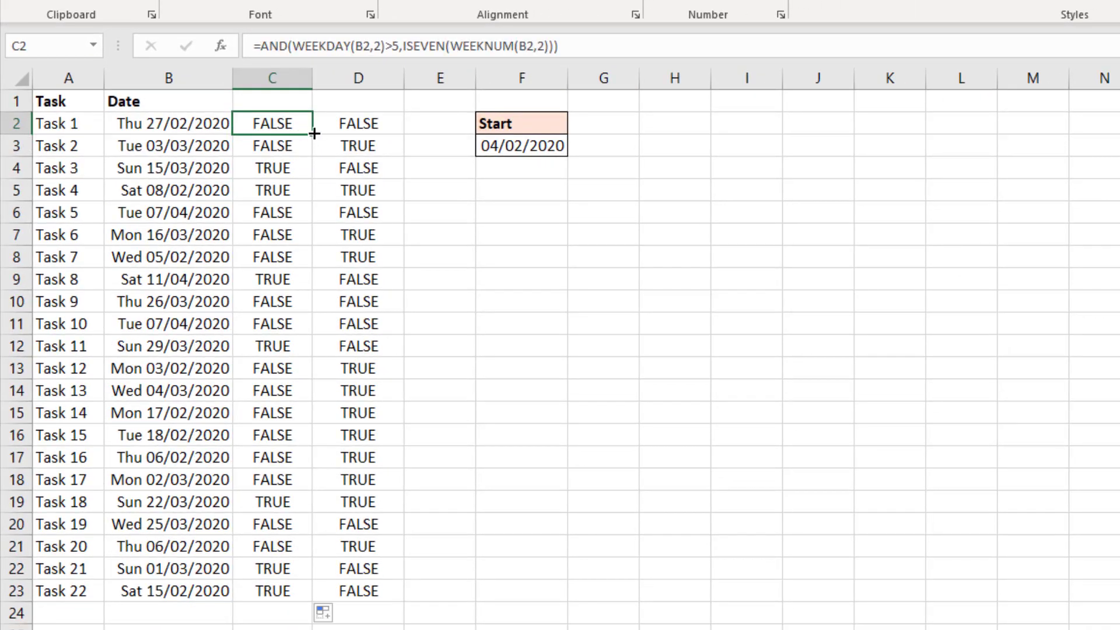
# Clear the helper results in D2:D23
pyautogui.moveTo(335, 125); pyautogui.dragTo(373, 593)
pyautogui.press('Delete')
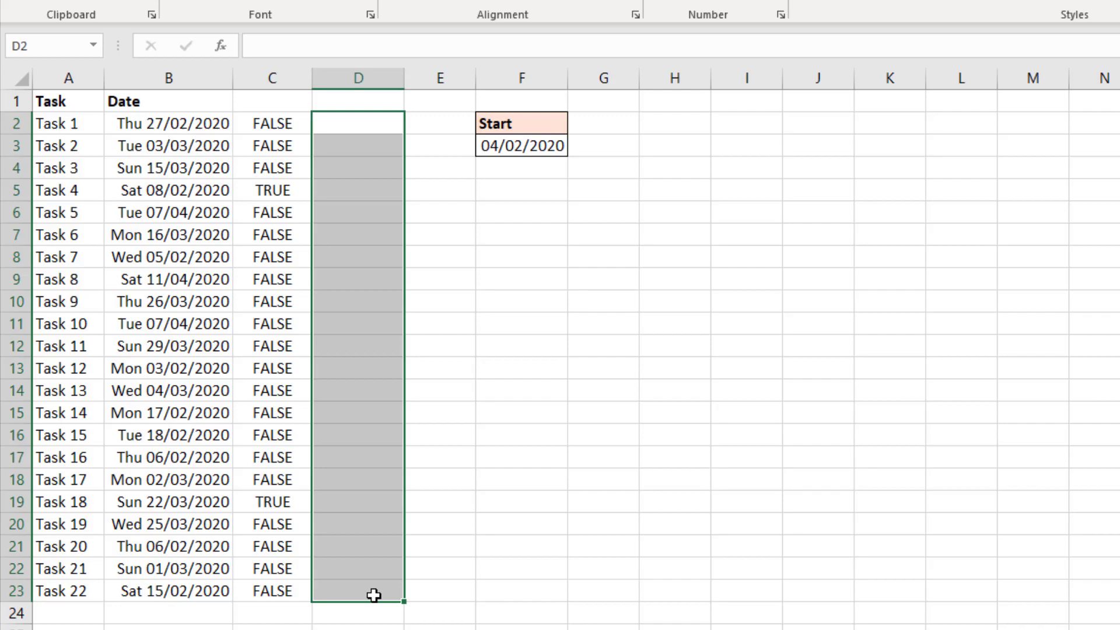
pyautogui.click(358, 151)
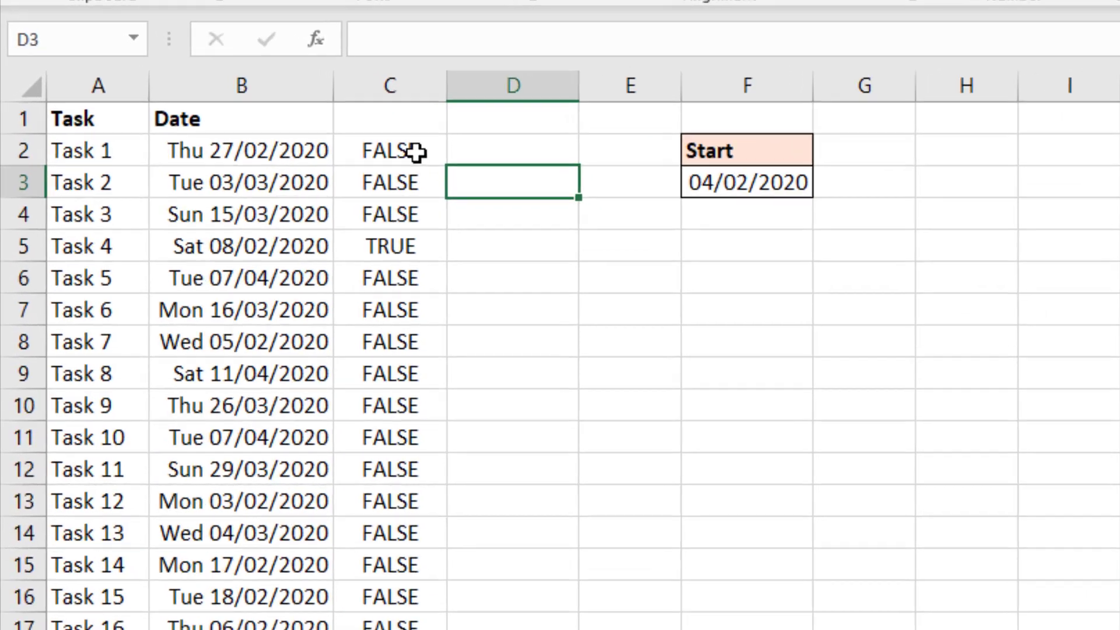
# Copy C2's combined AND formula text and select the dates B2:B23
pyautogui.doubleClick(280, 110)
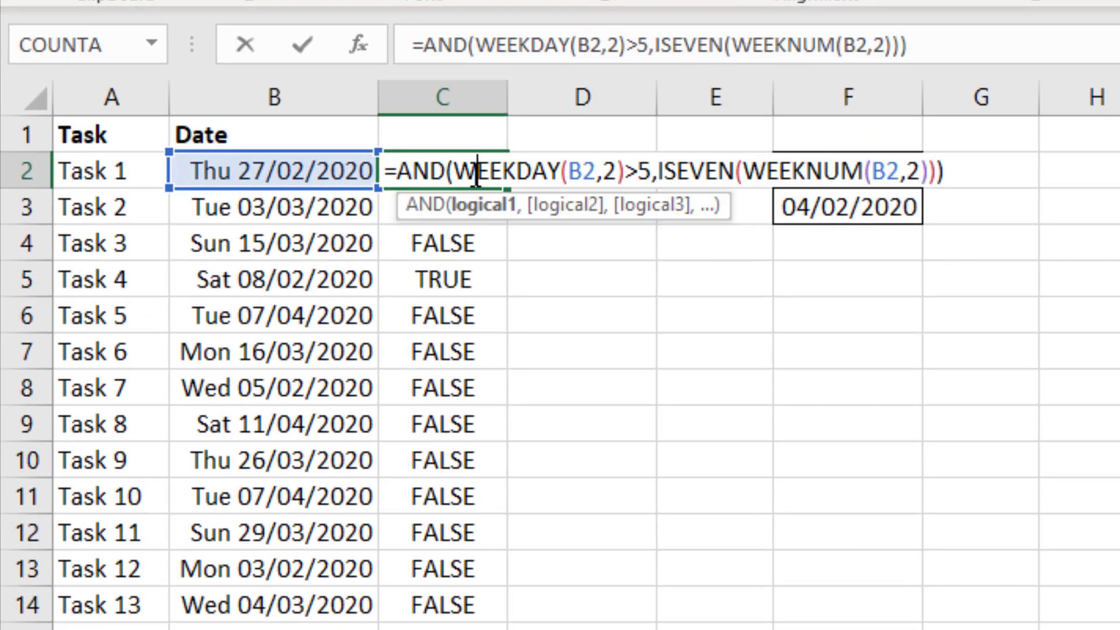
pyautogui.moveTo(385, 171); pyautogui.dragTo(1048, 177)
pyautogui.hotkey('ctrl', 'c')
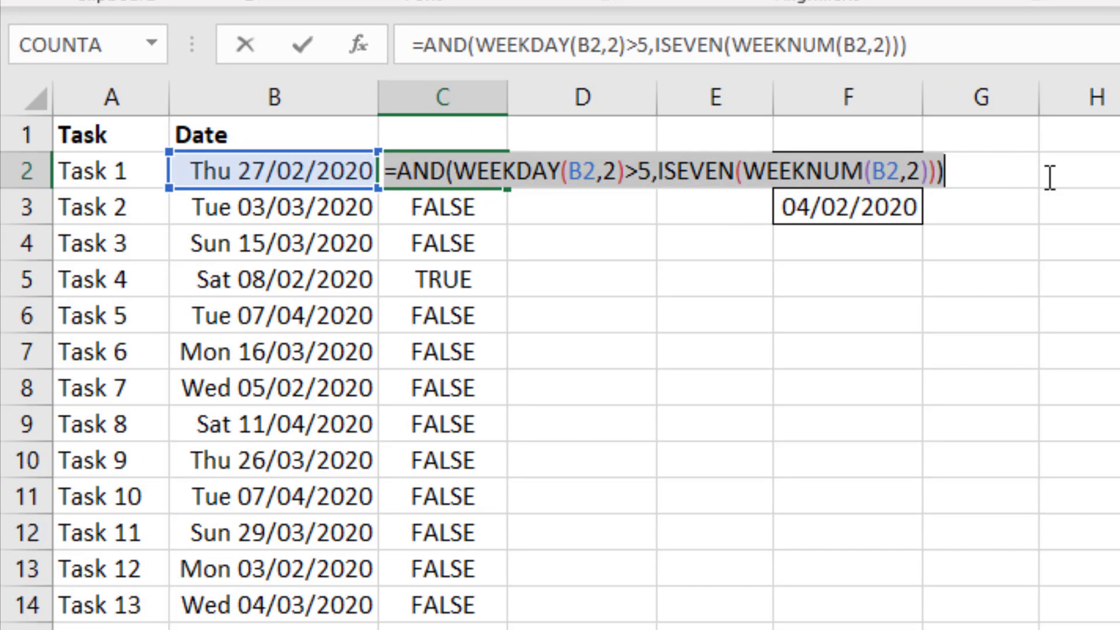
pyautogui.press('Escape')
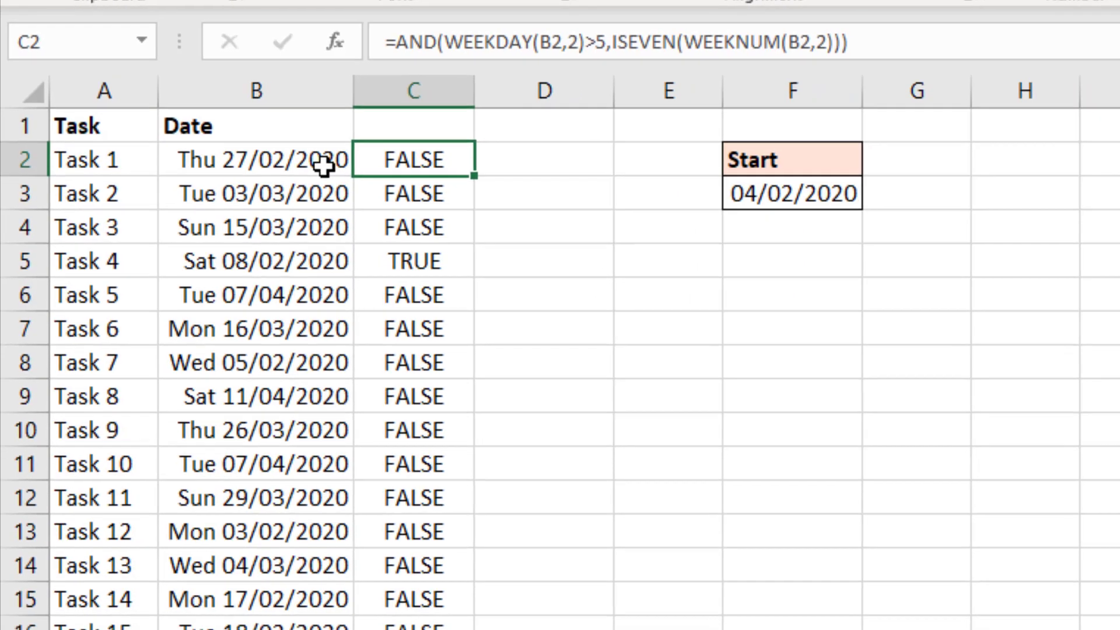
pyautogui.moveTo(362, 171); pyautogui.dragTo(353, 320)
pyautogui.moveTo(235, 212); pyautogui.dragTo(211, 600)
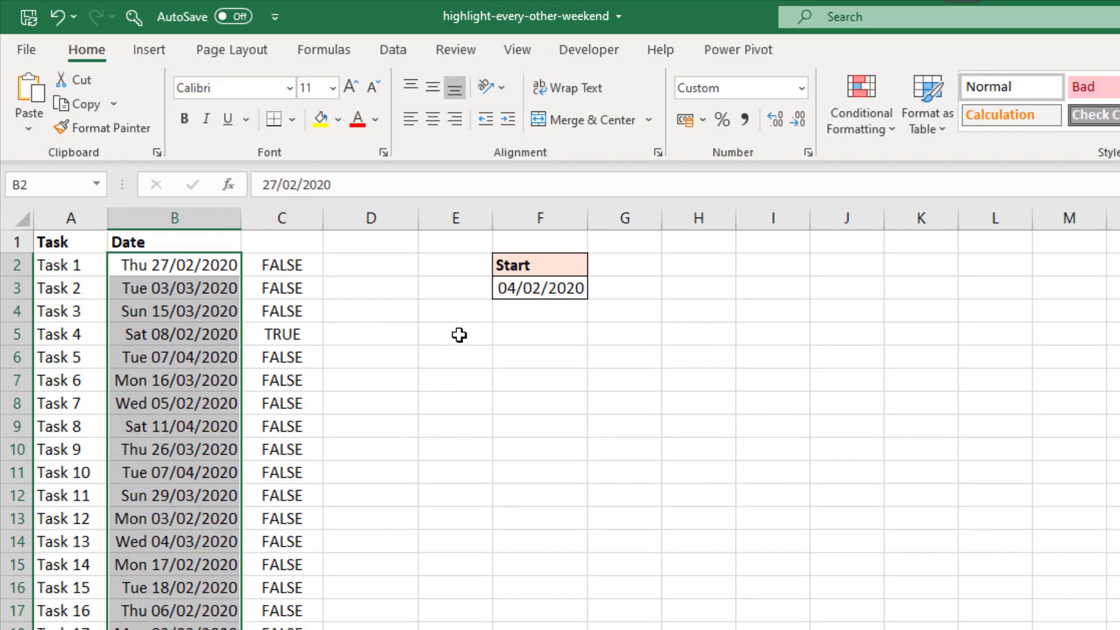
# Add a formula rule =AND(WEEKDAY(B2,2)>5,ISEVEN(WEEKNUM(B2,2))) with light gold fill to B2:B23
pyautogui.click(877, 131)
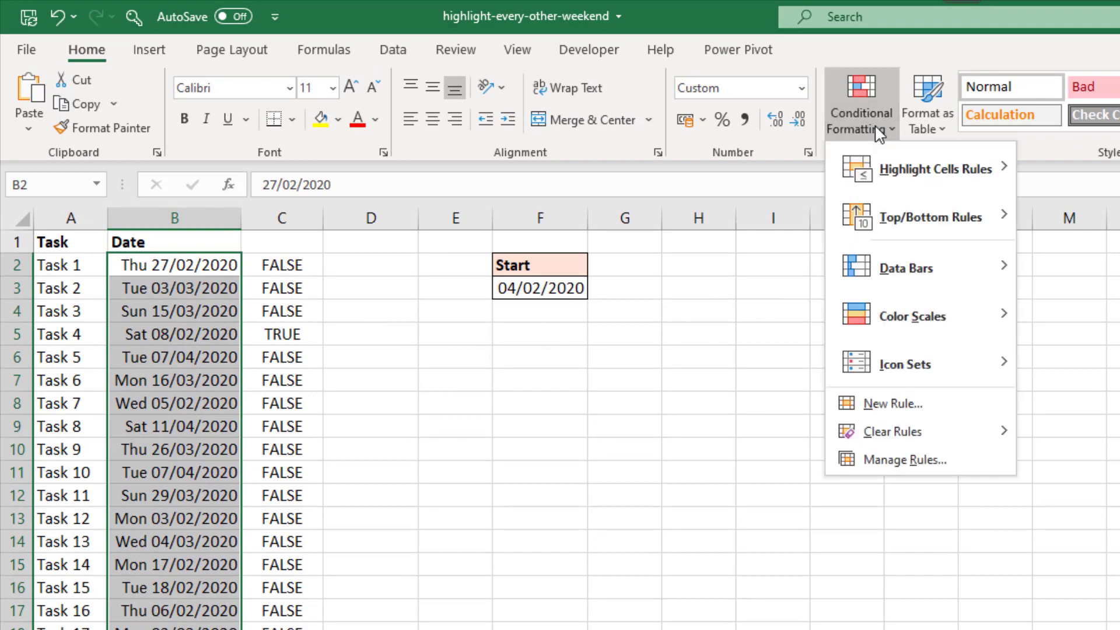
pyautogui.click(877, 403)
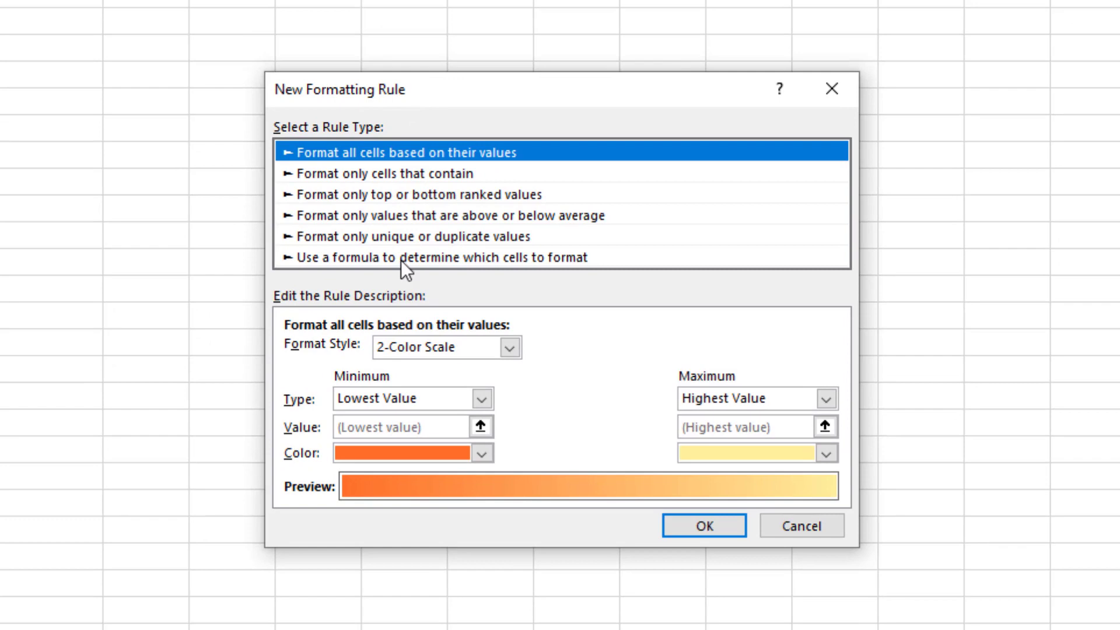
pyautogui.click(400, 260)
pyautogui.click(402, 353)
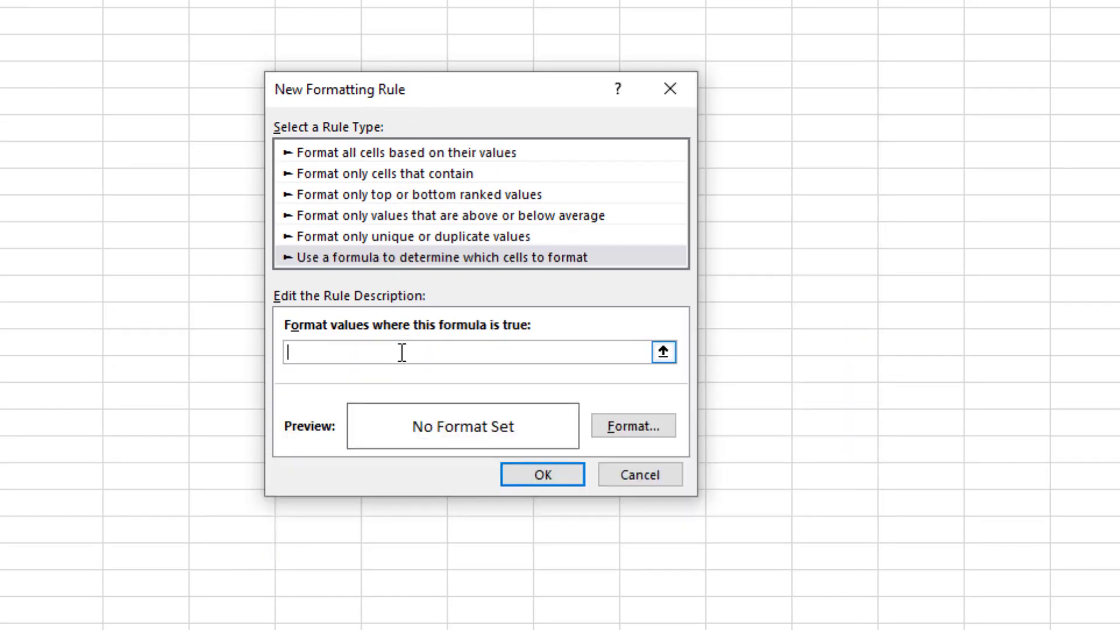
pyautogui.hotkey('ctrl', 'v')
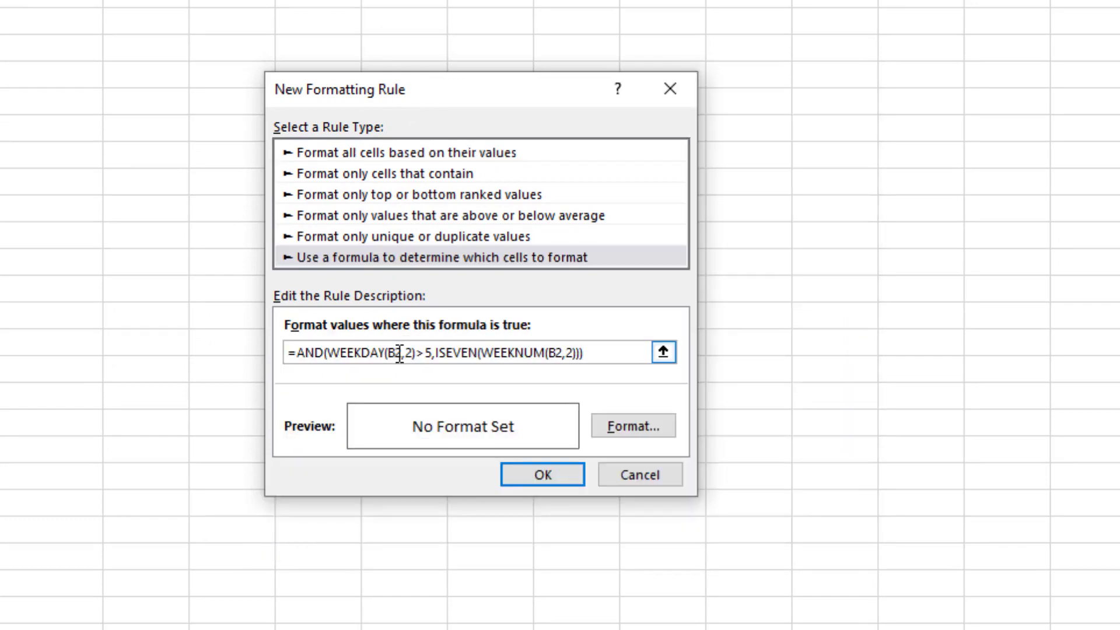
pyautogui.click(612, 429)
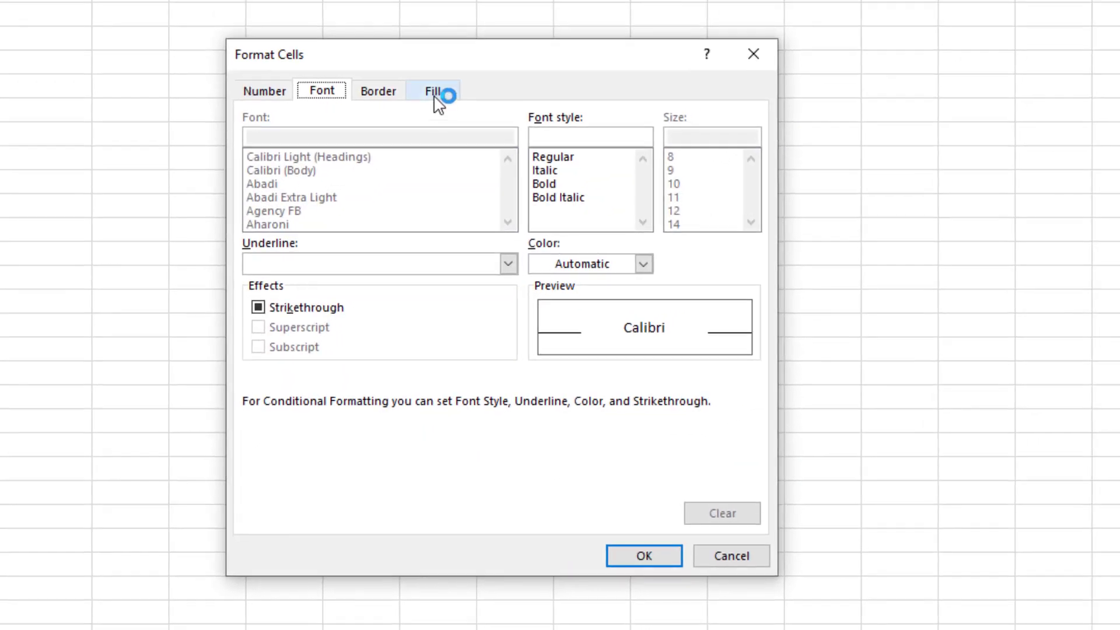
pyautogui.click(476, 44)
pyautogui.click(393, 213)
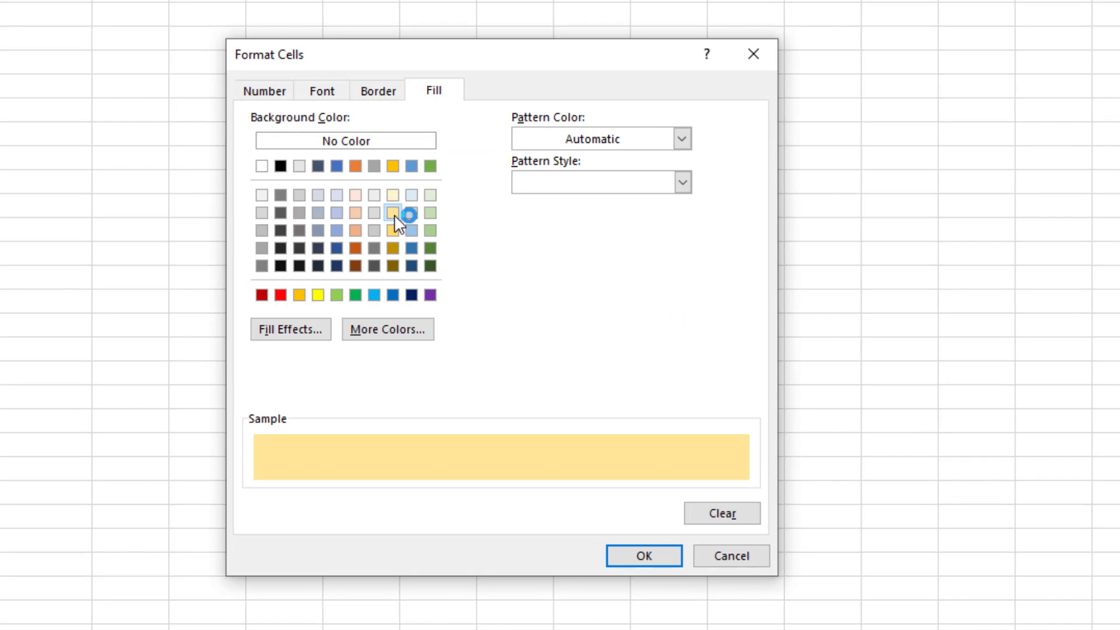
pyautogui.click(619, 554)
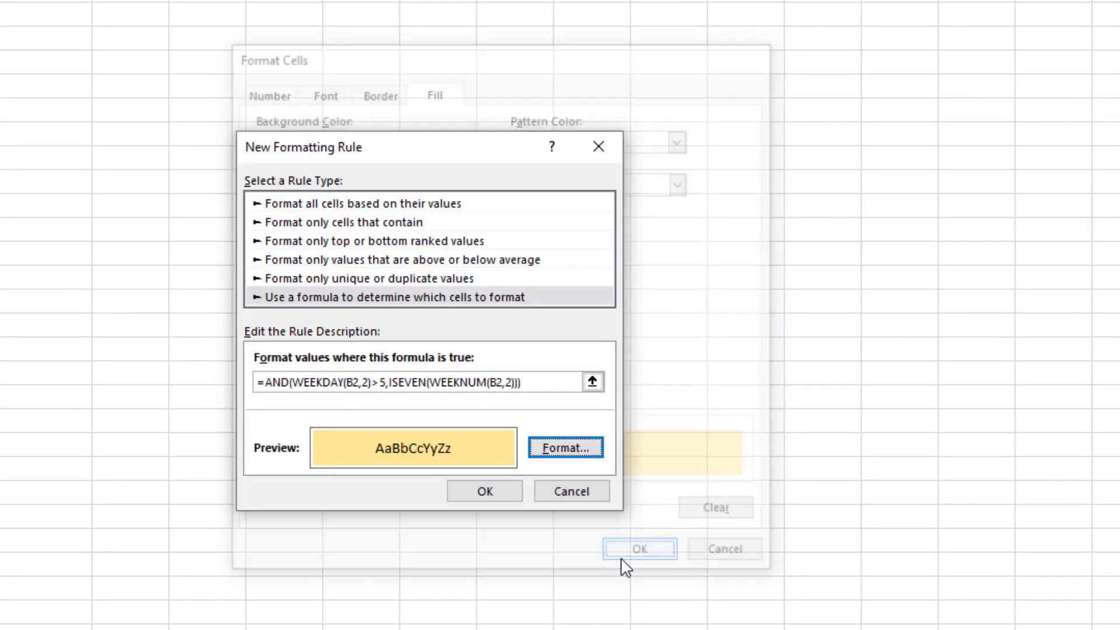
pyautogui.click(508, 495)
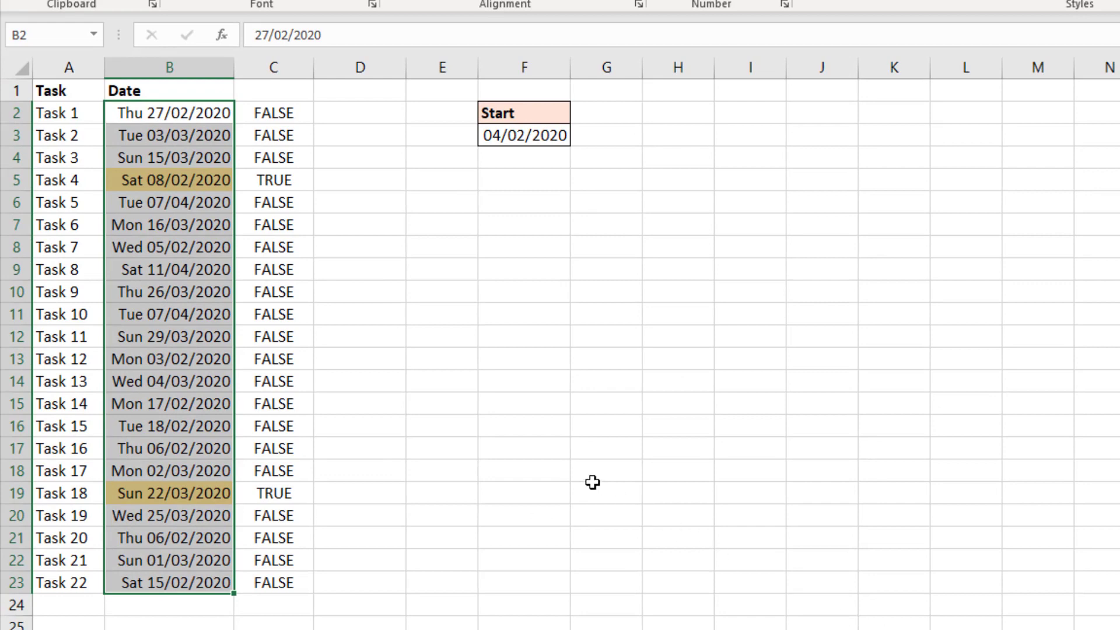
pyautogui.click(370, 332)
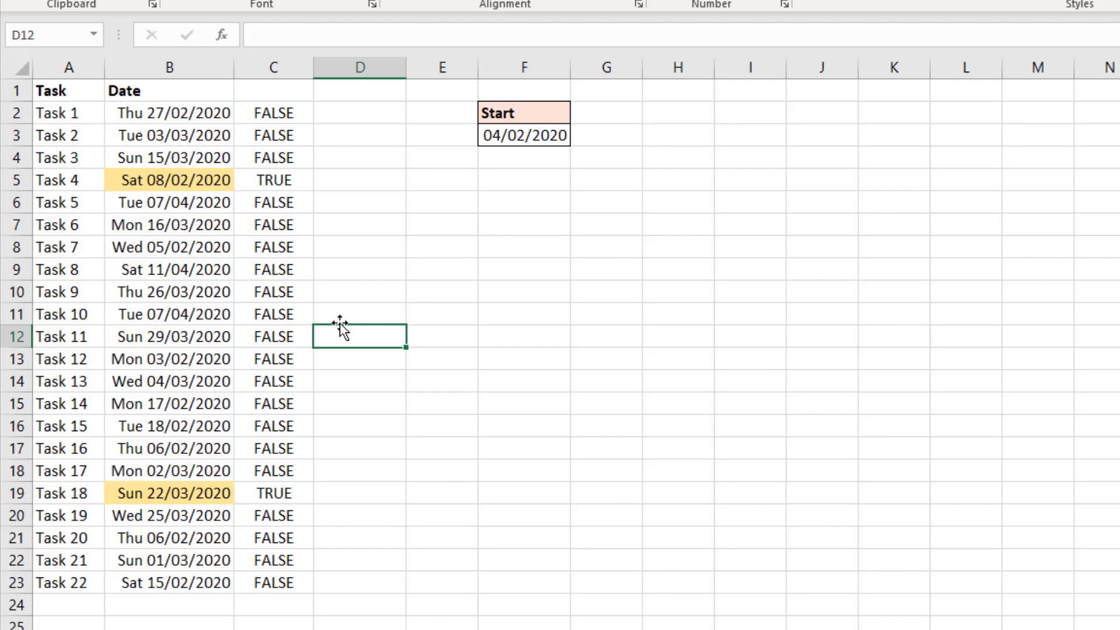
# Delete the even-week weekend highlighting rule from B2:B23 through Manage Rules
pyautogui.click(192, 233)
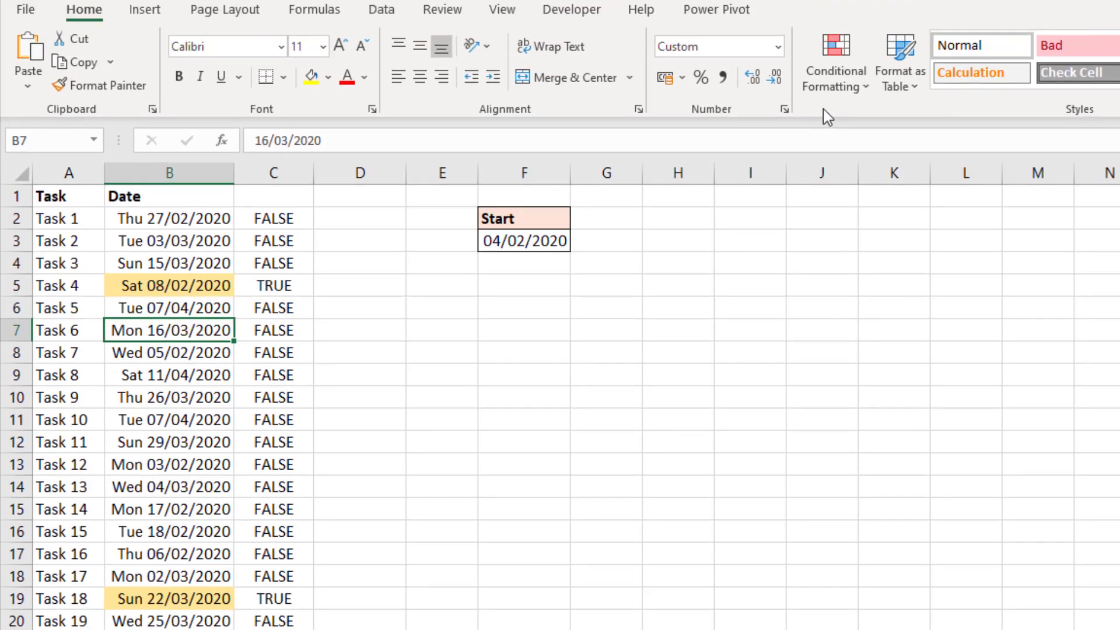
pyautogui.click(852, 128)
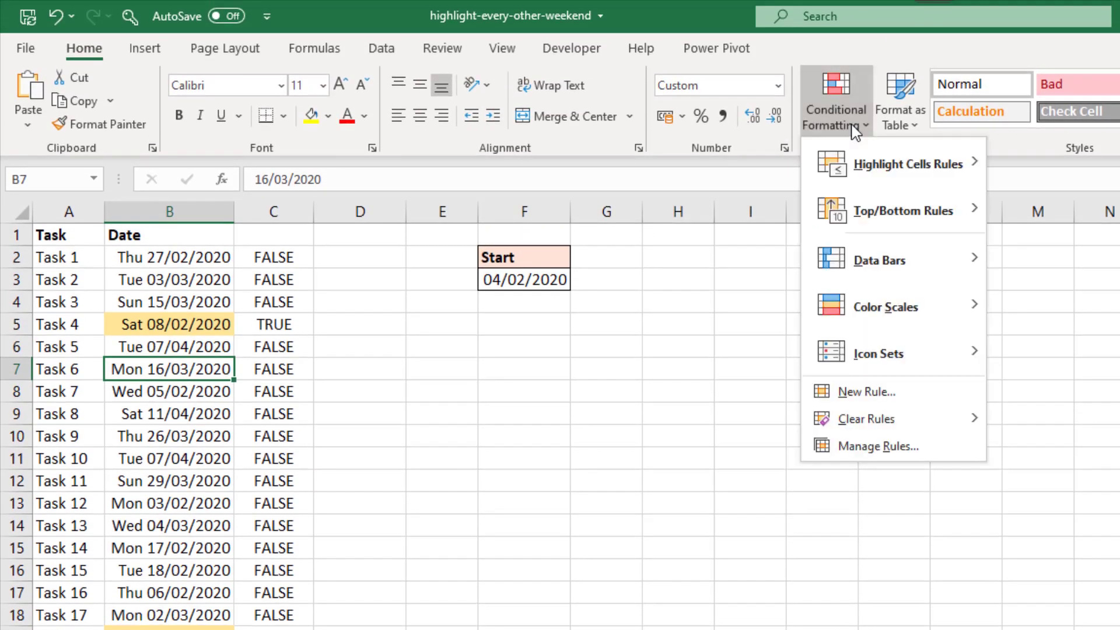
pyautogui.click(879, 447)
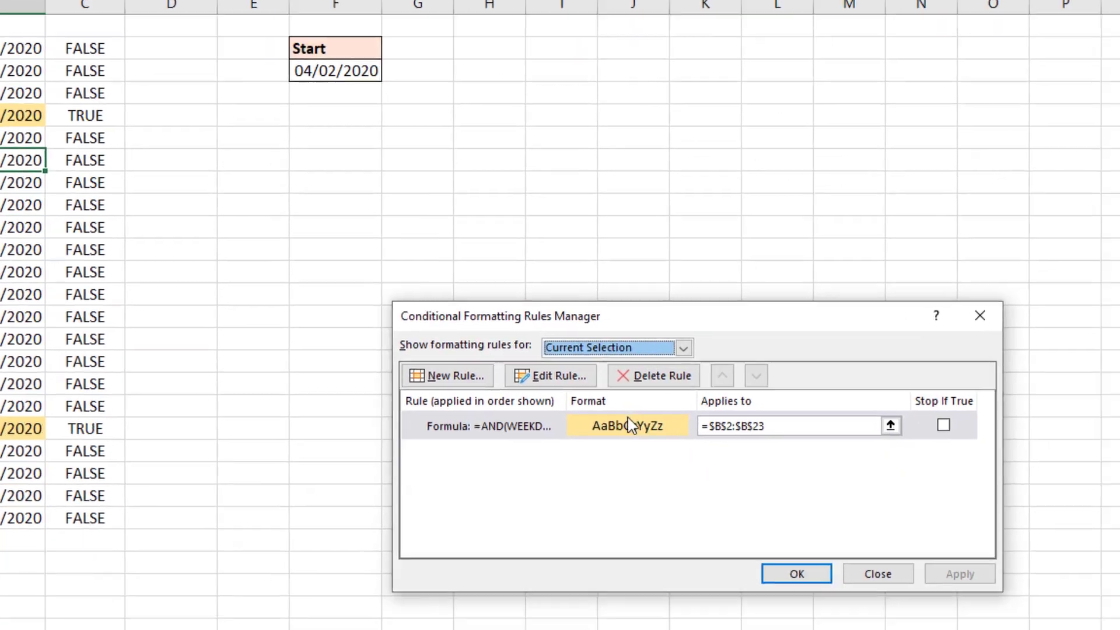
pyautogui.click(811, 626)
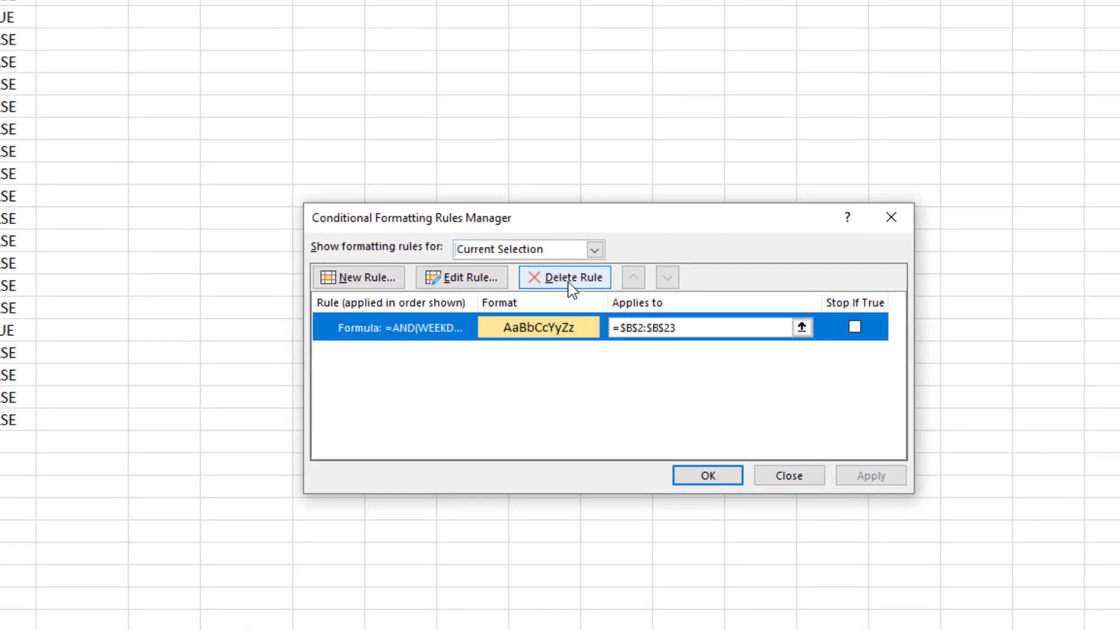
pyautogui.click(837, 578)
pyautogui.click(699, 478)
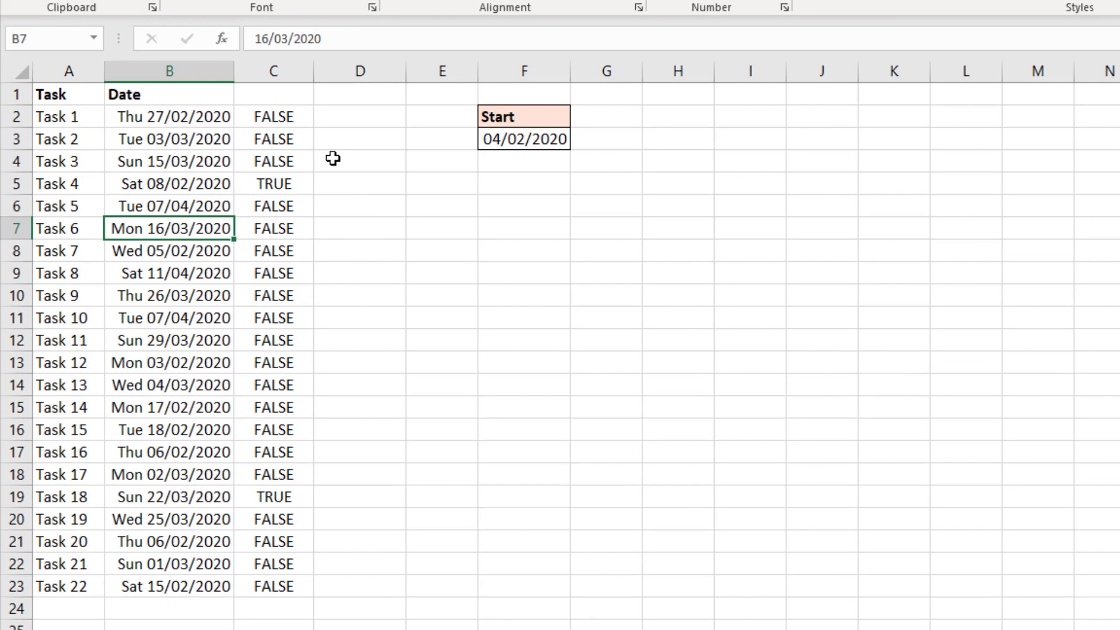
pyautogui.click(359, 121)
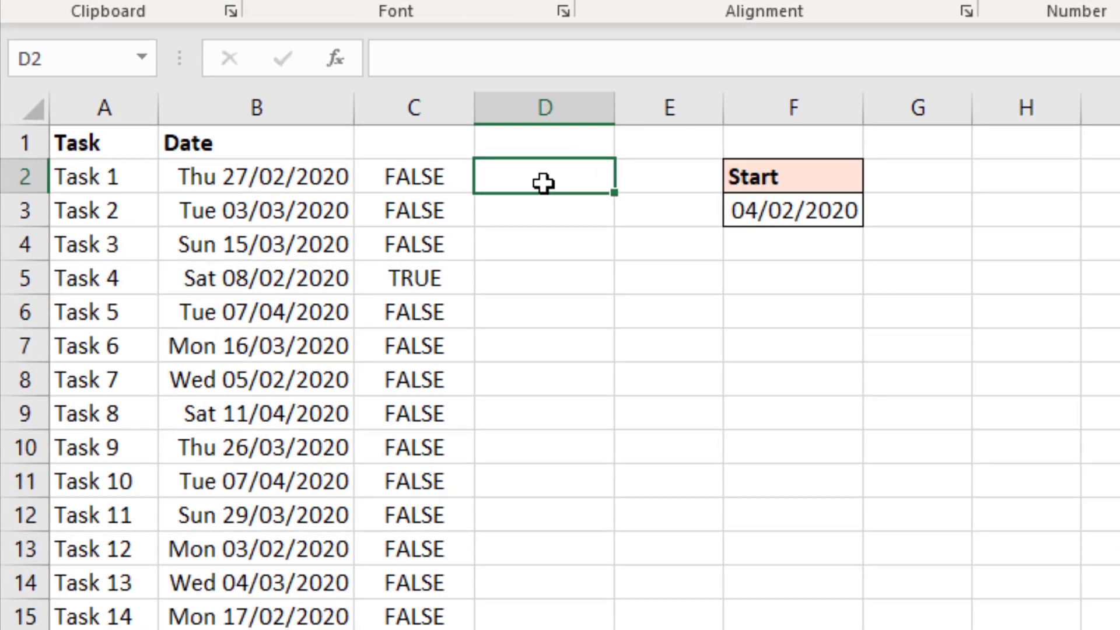
# Enter =(B2-$F$3)/7 in D2, giving 3.2857143 weeks since the start date
pyautogui.write('=')
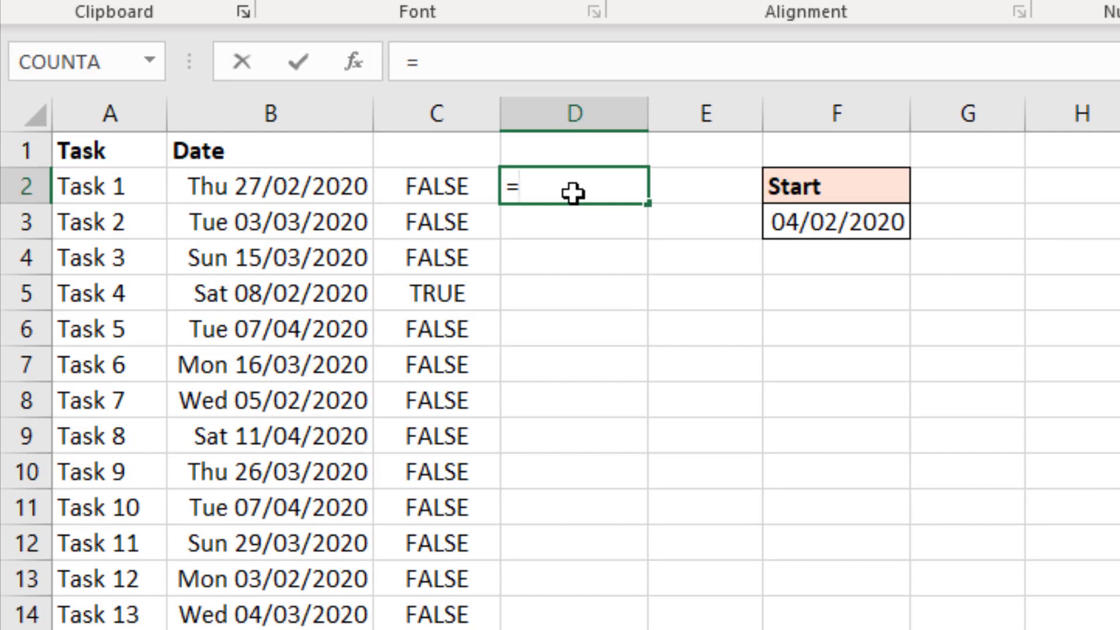
pyautogui.write('(B2-')
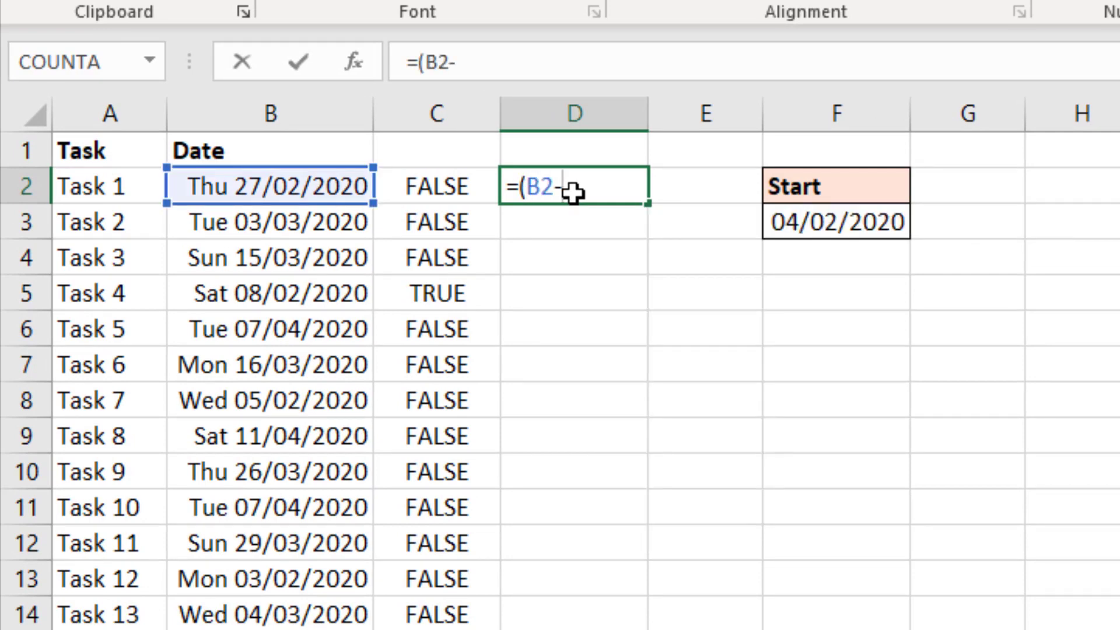
pyautogui.click(814, 226)
pyautogui.press('F4')
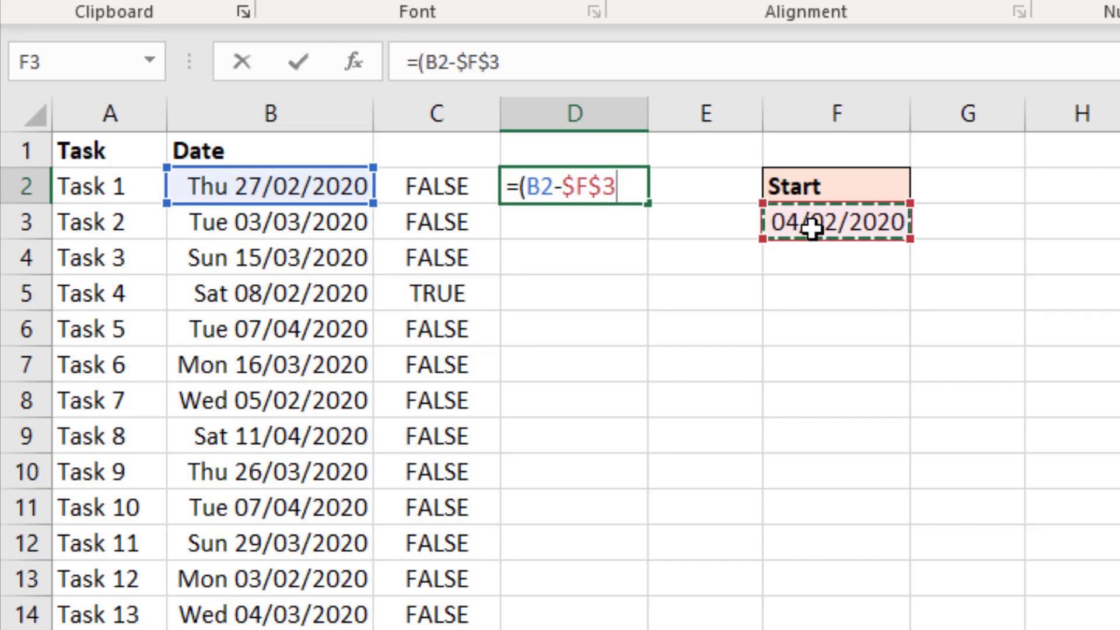
pyautogui.write(')')
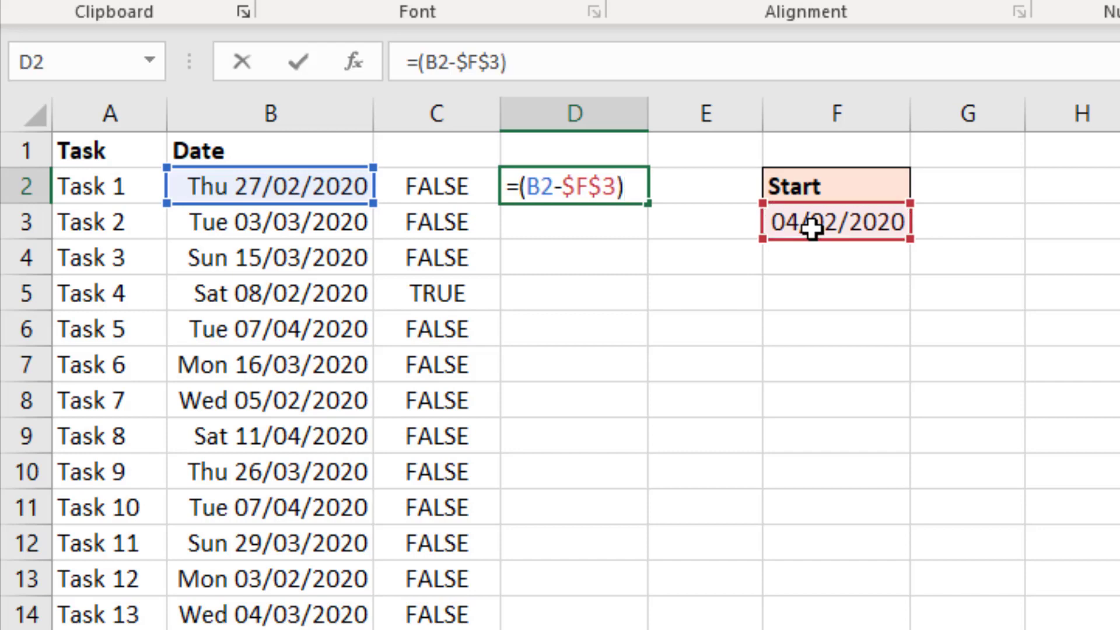
pyautogui.write('/7')
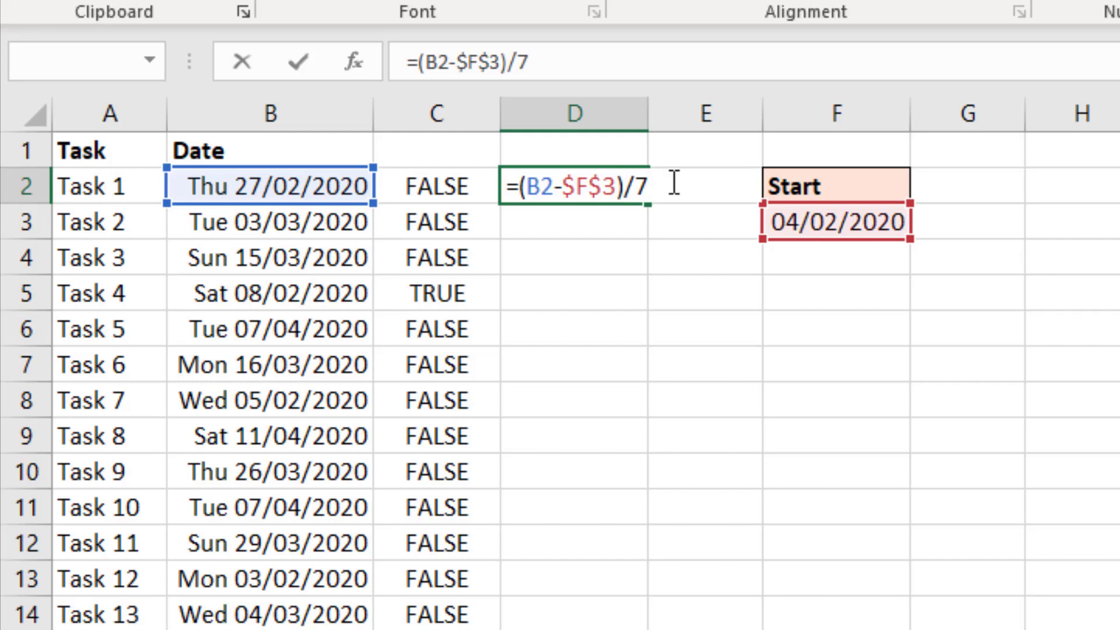
pyautogui.press('Return')
pyautogui.click(454, 138)
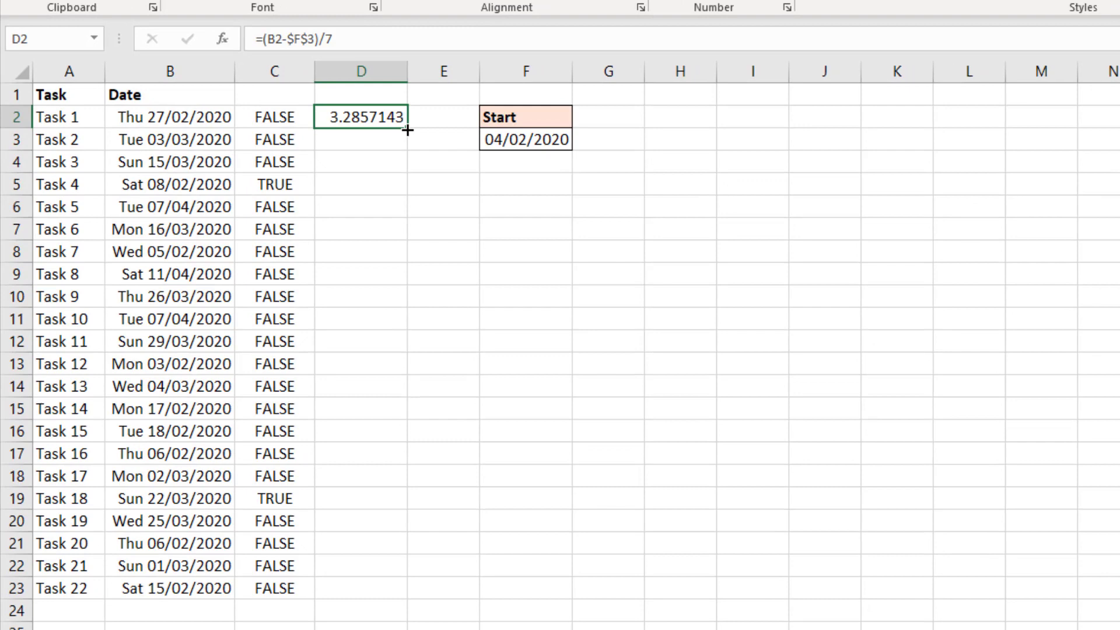
# Change D2 to =ROUNDUP((B2-$F$3)/7,0) and fill it down to D23
pyautogui.doubleClick(461, 145)
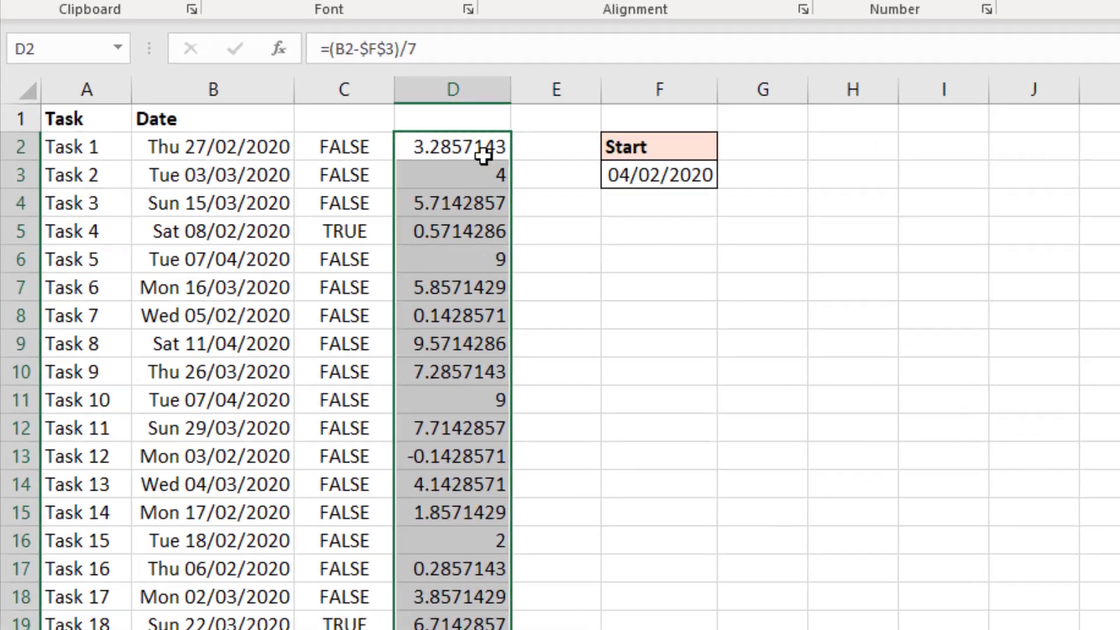
pyautogui.doubleClick(387, 117)
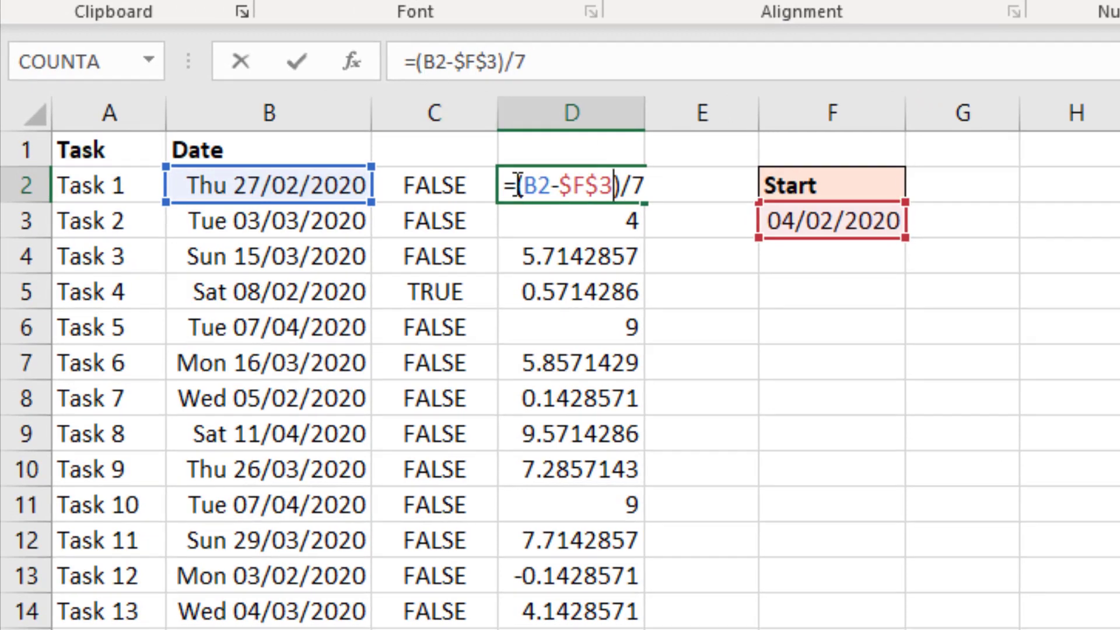
pyautogui.write('roundup')
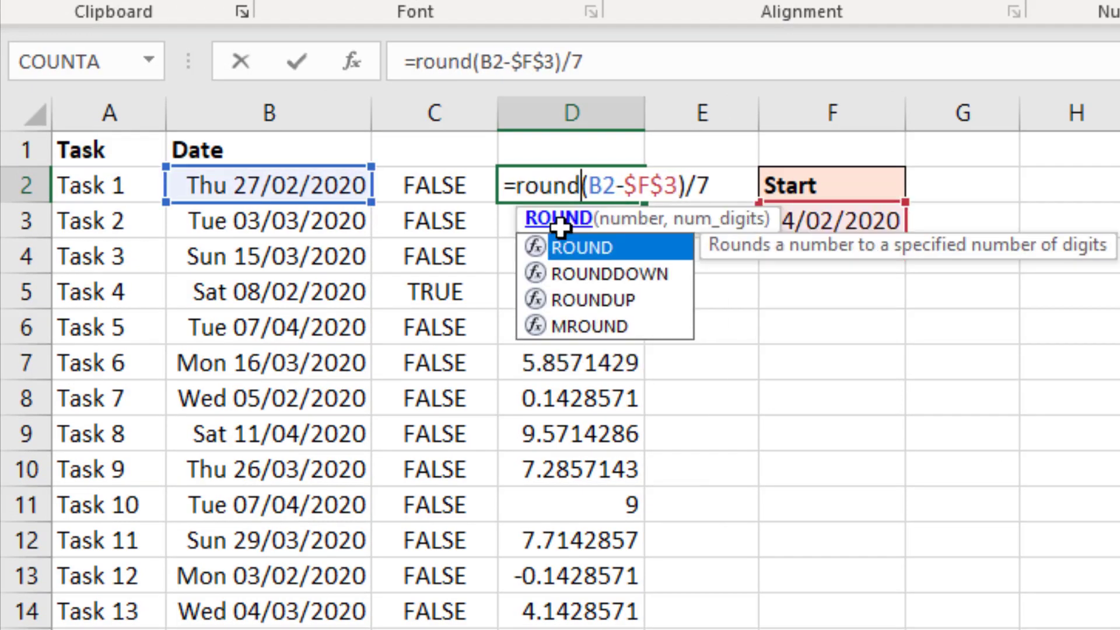
pyautogui.write('((B2-$F$3)/7')
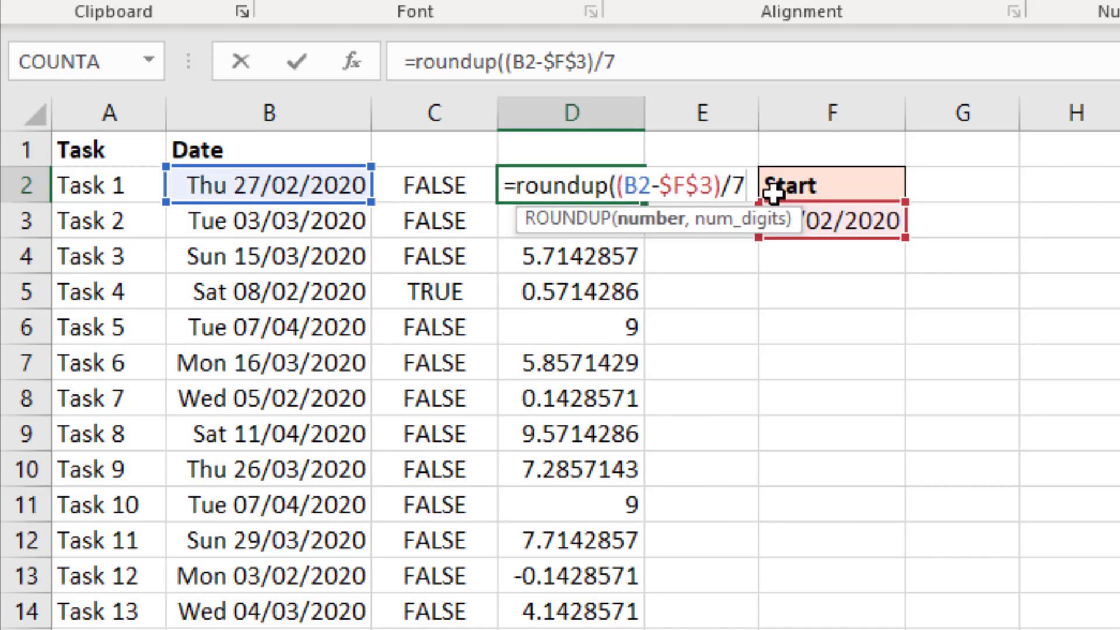
pyautogui.write(',0)')
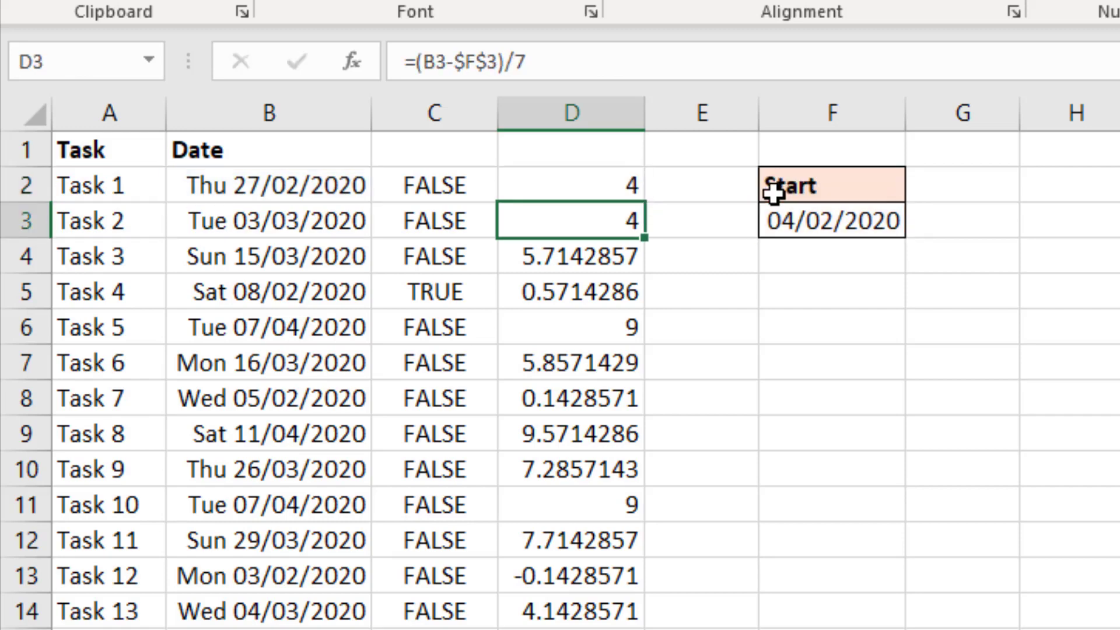
pyautogui.press('Return')
pyautogui.click(626, 185)
pyautogui.doubleClick(644, 219)
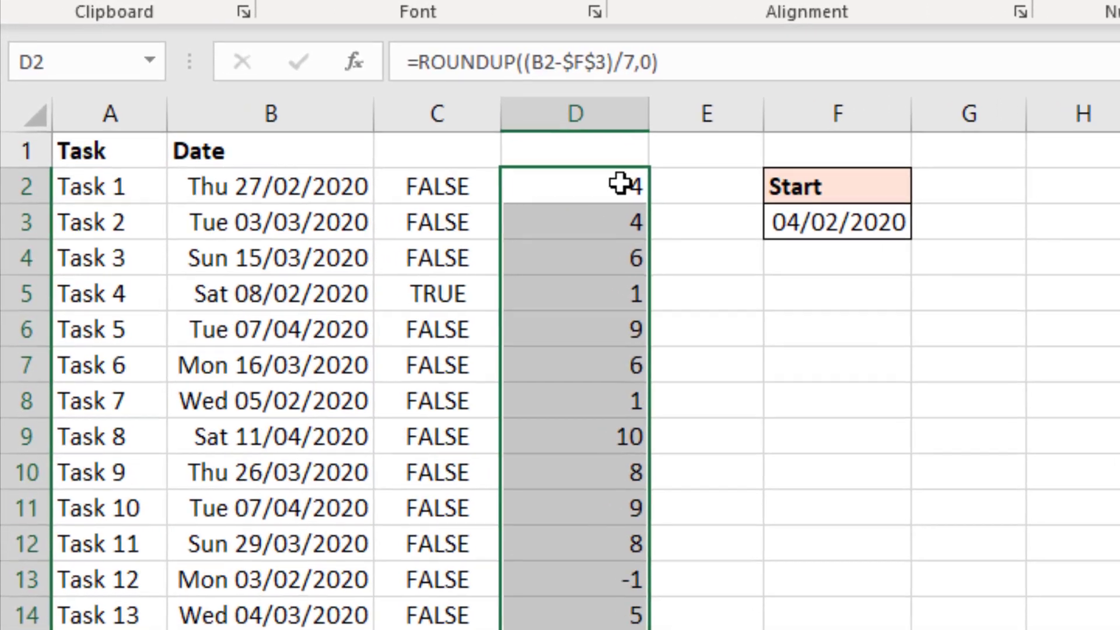
# Replace WEEKNUM(B2,2) in C2 with ROUNDUP((B2-$F$3)/7,0) and fill the formula down column C
pyautogui.doubleClick(390, 116)
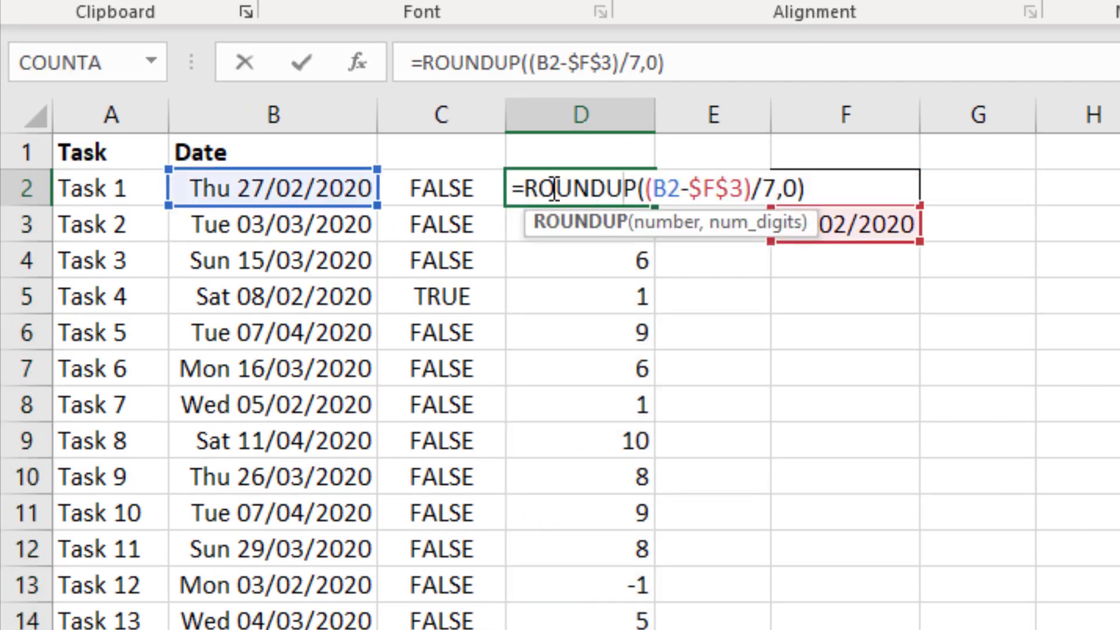
pyautogui.moveTo(524, 188); pyautogui.dragTo(831, 185)
pyautogui.hotkey('ctrl', 'c')
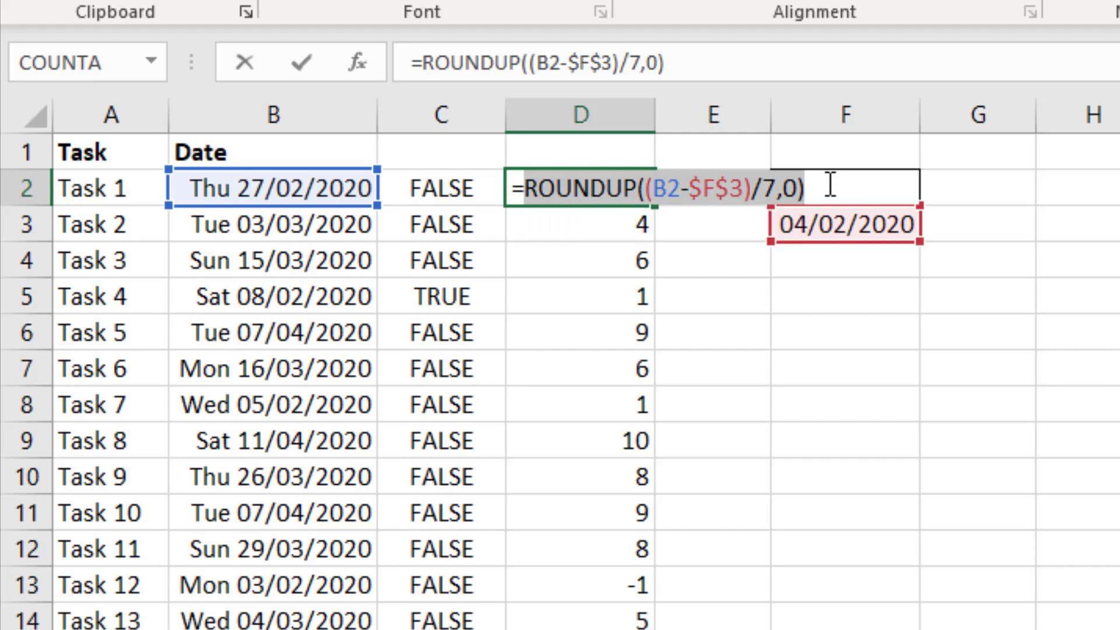
pyautogui.press('Escape')
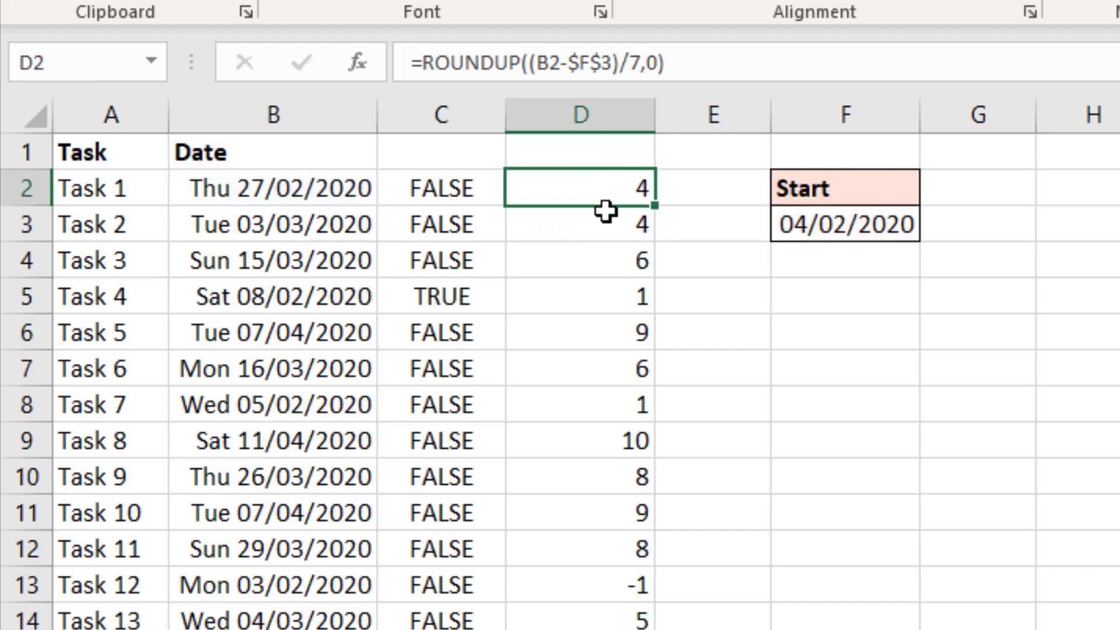
pyautogui.doubleClick(467, 187)
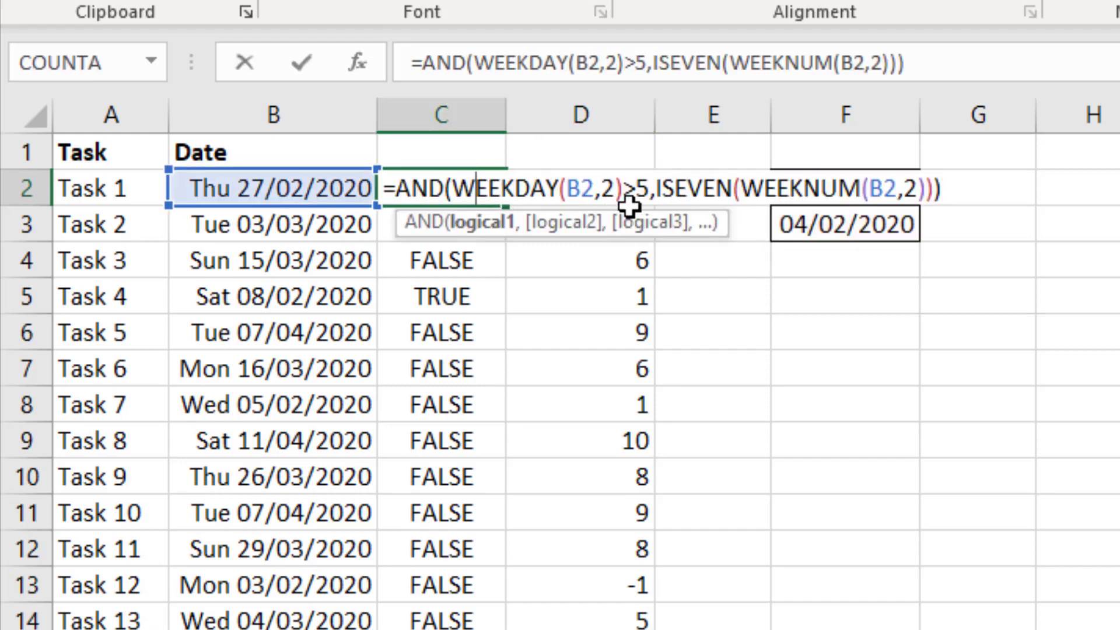
pyautogui.moveTo(747, 189); pyautogui.dragTo(929, 190)
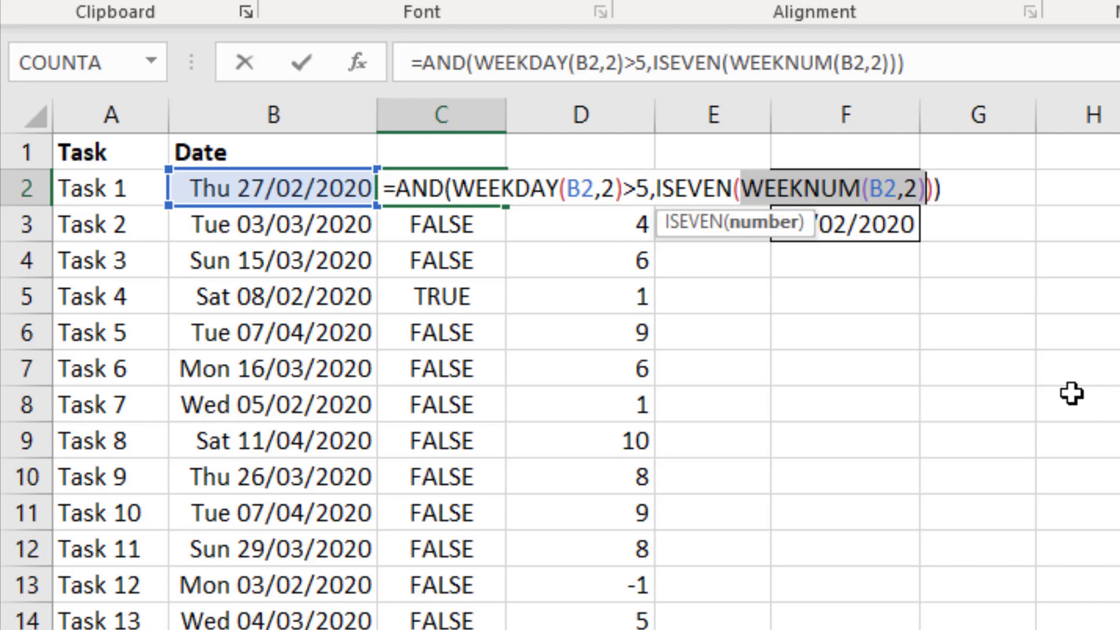
pyautogui.hotkey('ctrl', 'v')
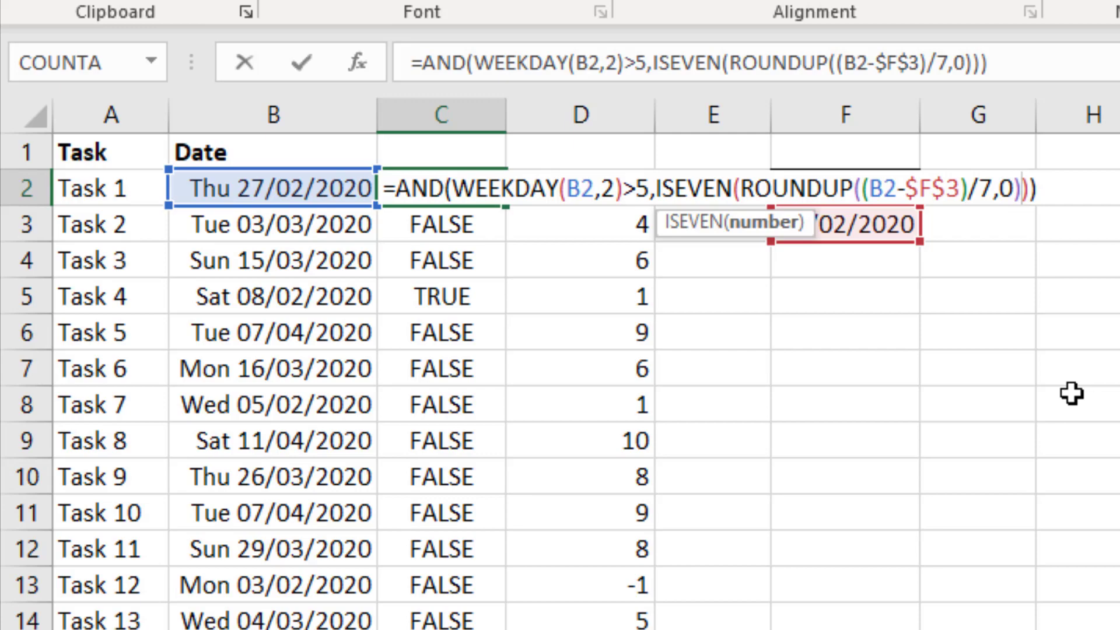
pyautogui.press('Return')
pyautogui.click(490, 198)
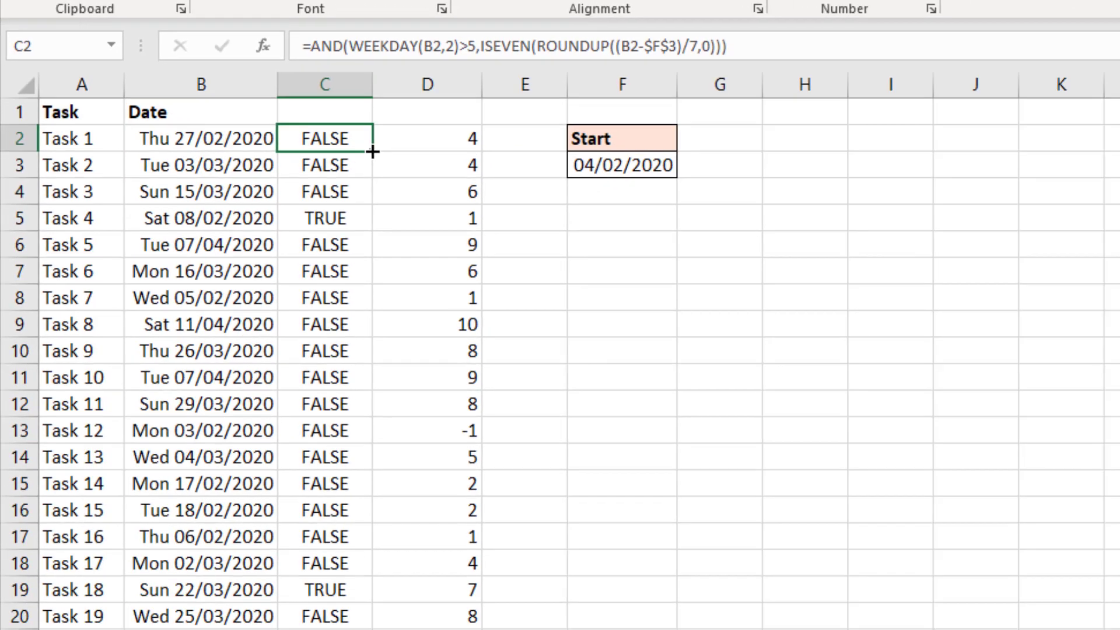
pyautogui.doubleClick(501, 207)
# Clear the helper week counts from D2:D23
pyautogui.moveTo(607, 187); pyautogui.dragTo(610, 629)
pyautogui.moveTo(376, 420); pyautogui.dragTo(383, 577)
pyautogui.press('Delete')
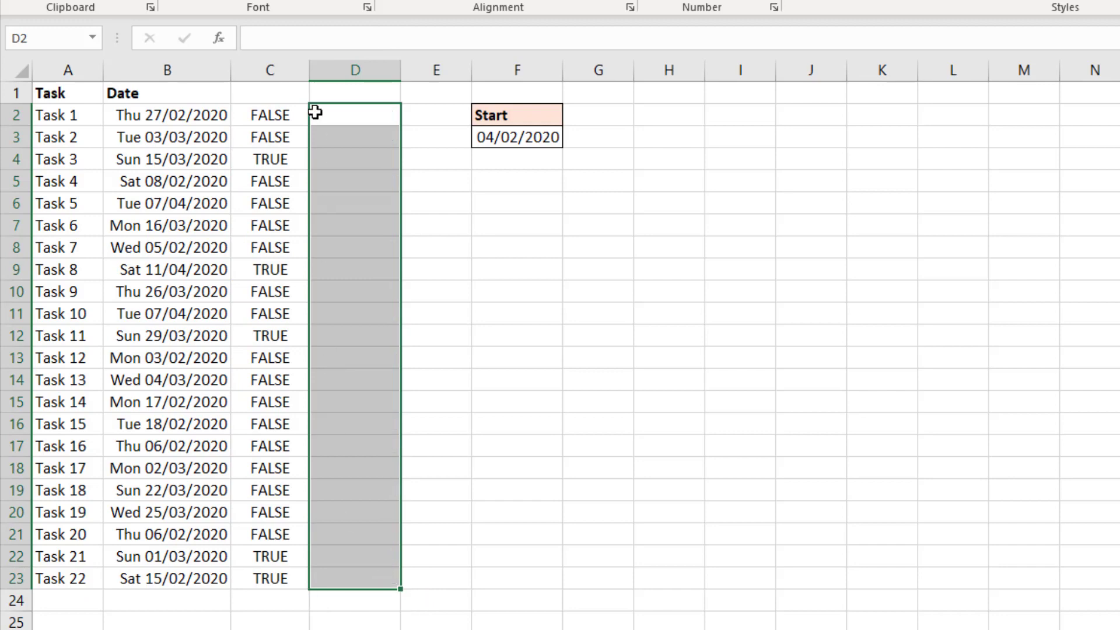
# Copy C2's ROUNDUP-based weekend formula and select the task dates in B2:B23
pyautogui.click(347, 153)
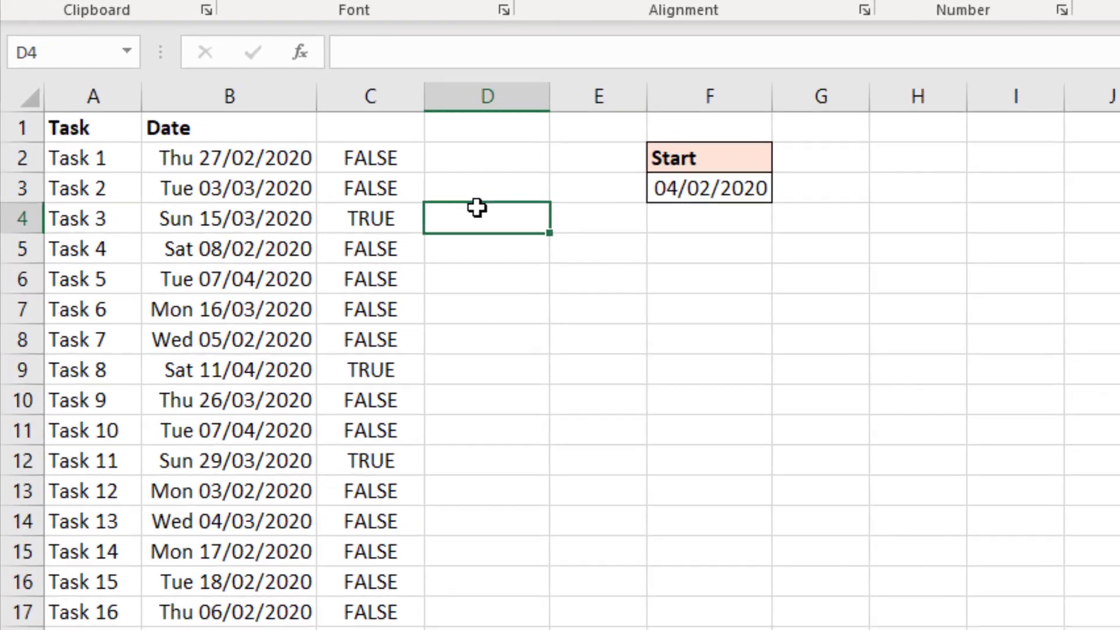
pyautogui.press('Return')
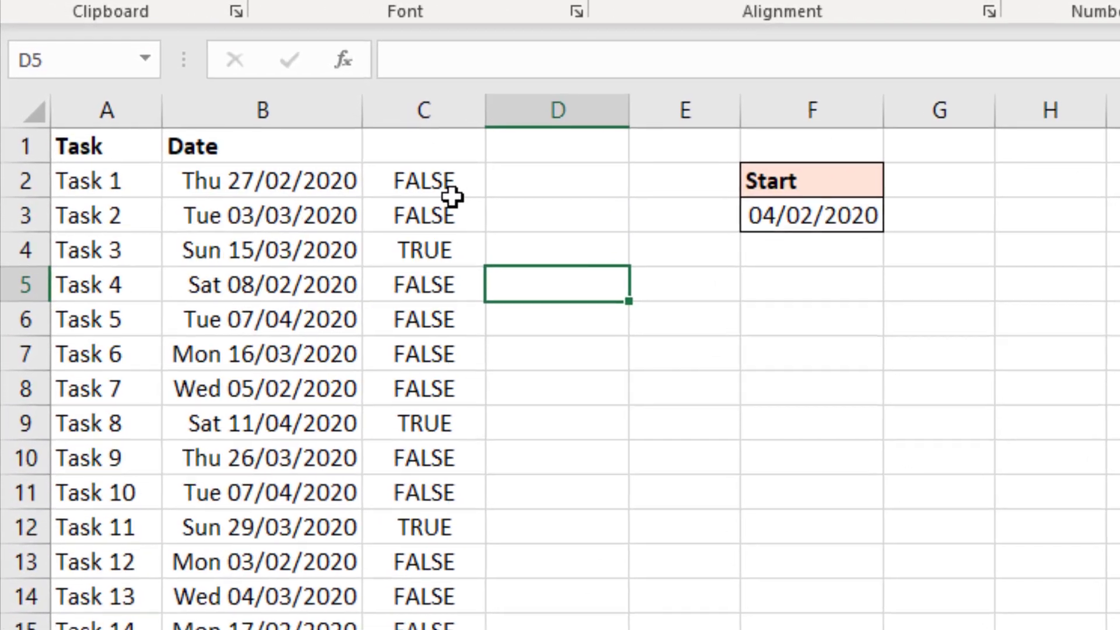
pyautogui.doubleClick(290, 118)
pyautogui.click(460, 183)
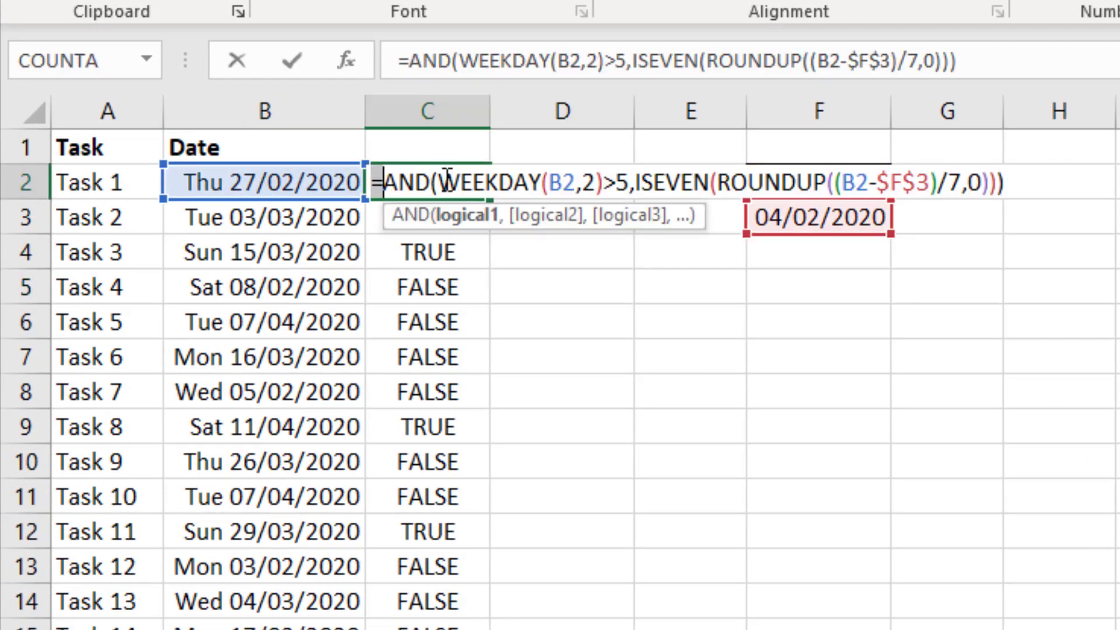
pyautogui.moveTo(373, 183); pyautogui.dragTo(1056, 187)
pyautogui.hotkey('ctrl', 'c')
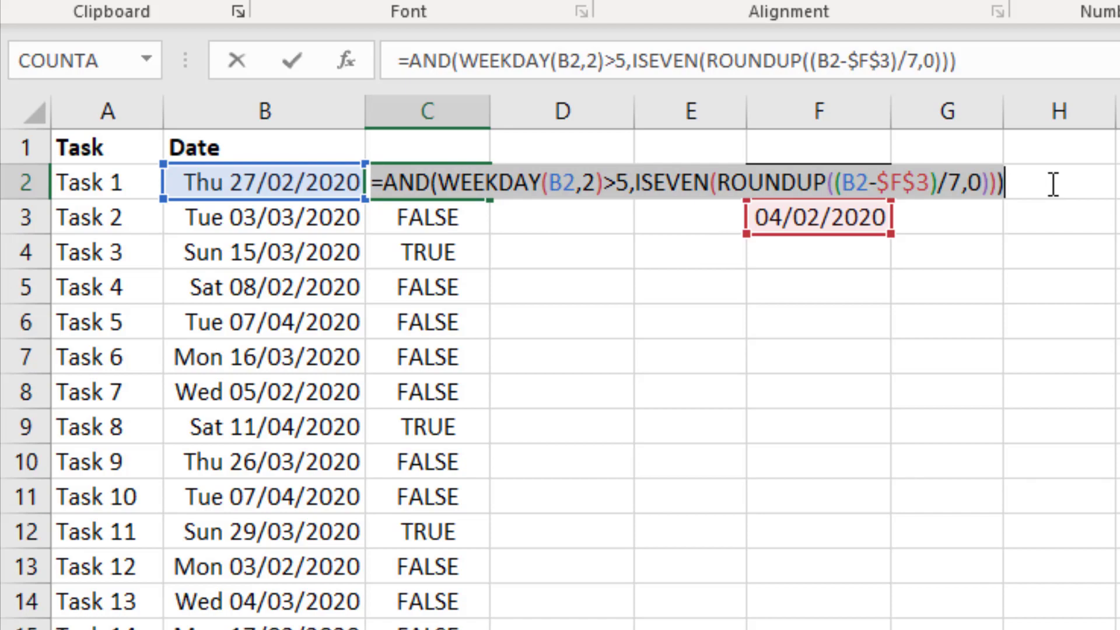
pyautogui.press('Escape')
pyautogui.moveTo(251, 182); pyautogui.dragTo(205, 583)
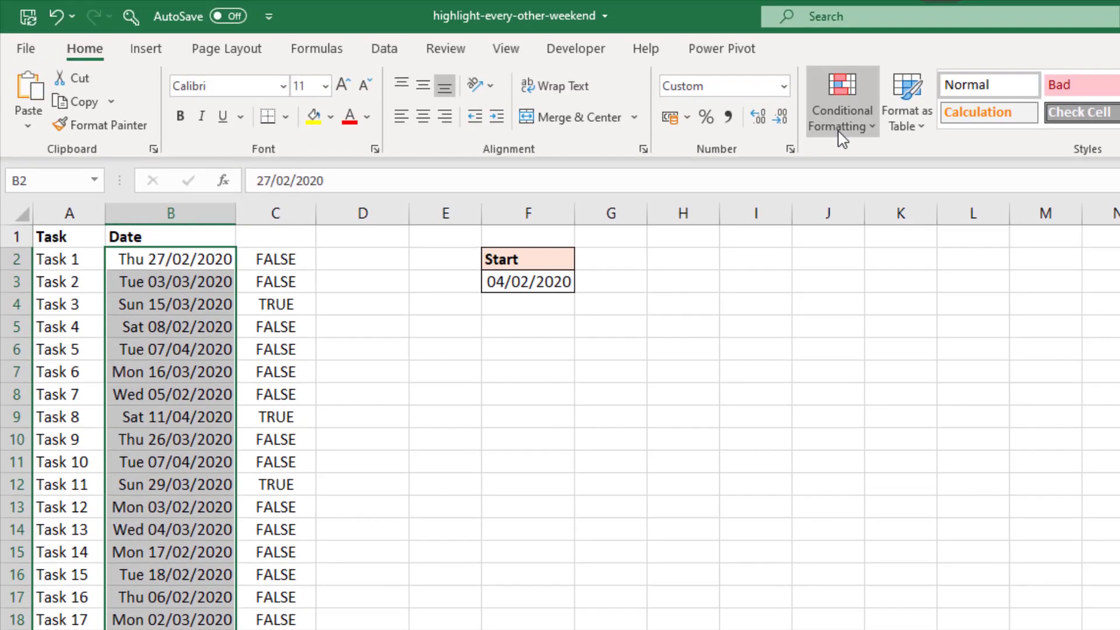
# Add a formula-based conditional formatting rule using the pasted formula with a light yellow fill
pyautogui.click(840, 133)
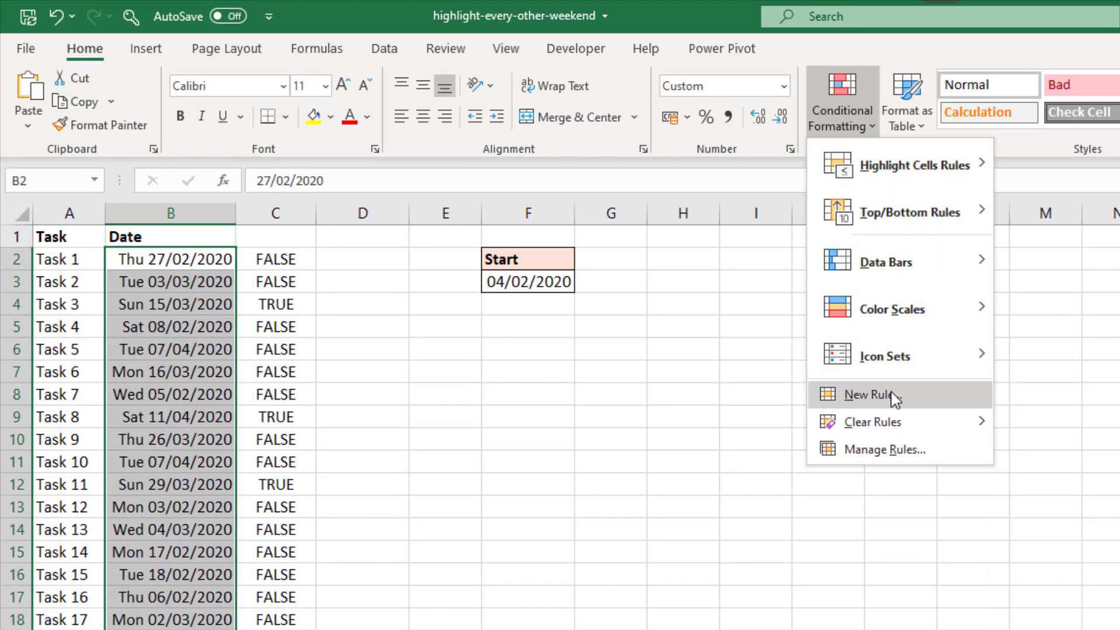
pyautogui.click(891, 395)
pyautogui.click(694, 515)
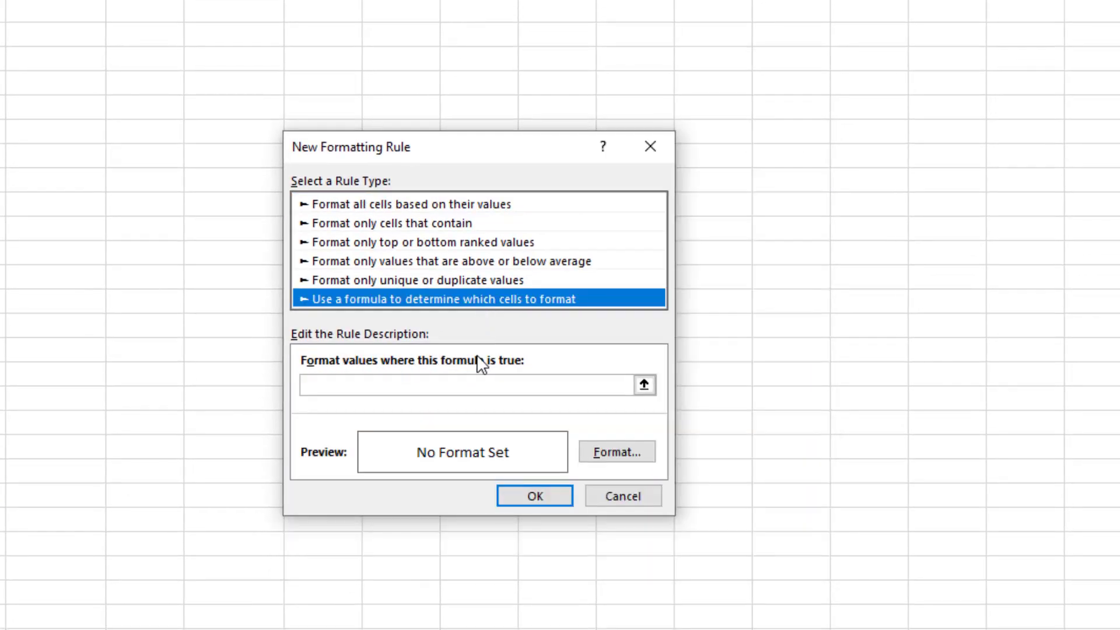
pyautogui.click(474, 386)
pyautogui.hotkey('ctrl', 'v')
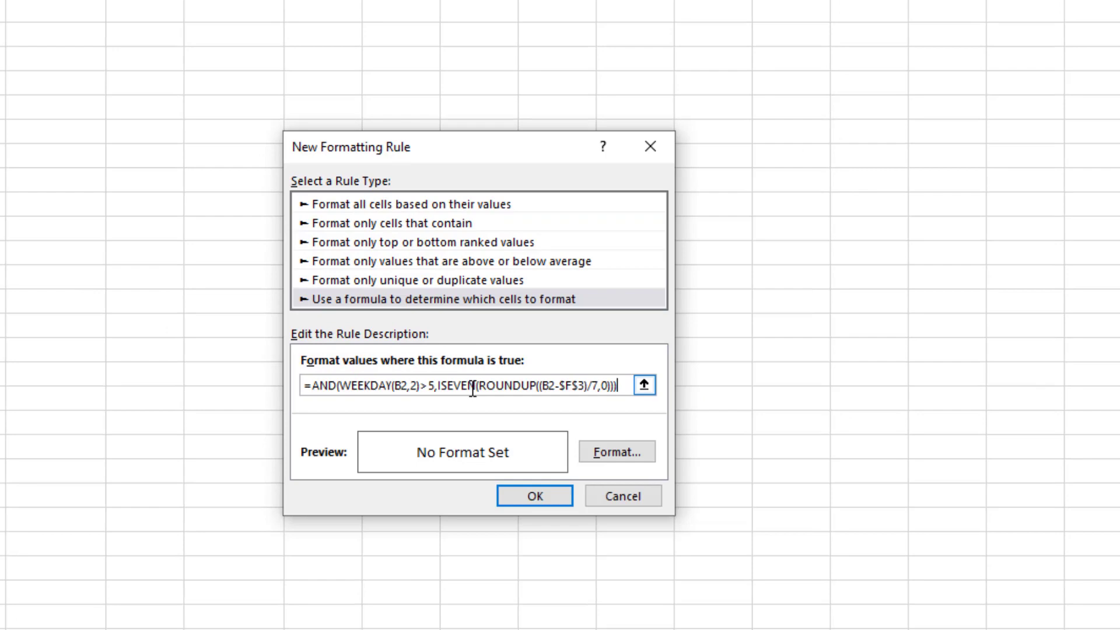
pyautogui.click(636, 457)
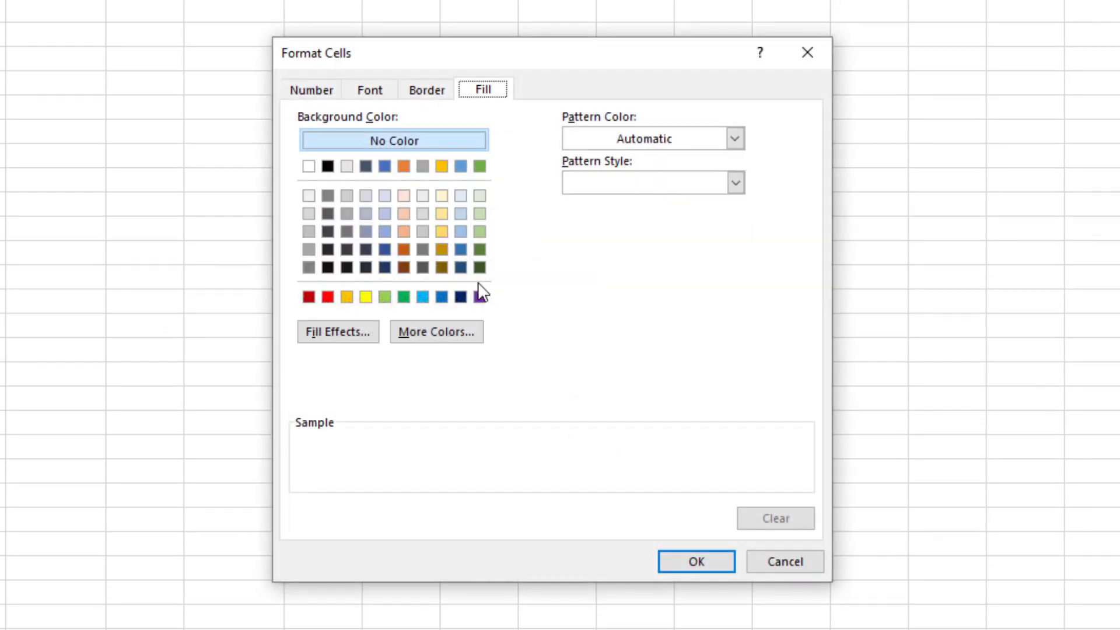
pyautogui.click(439, 214)
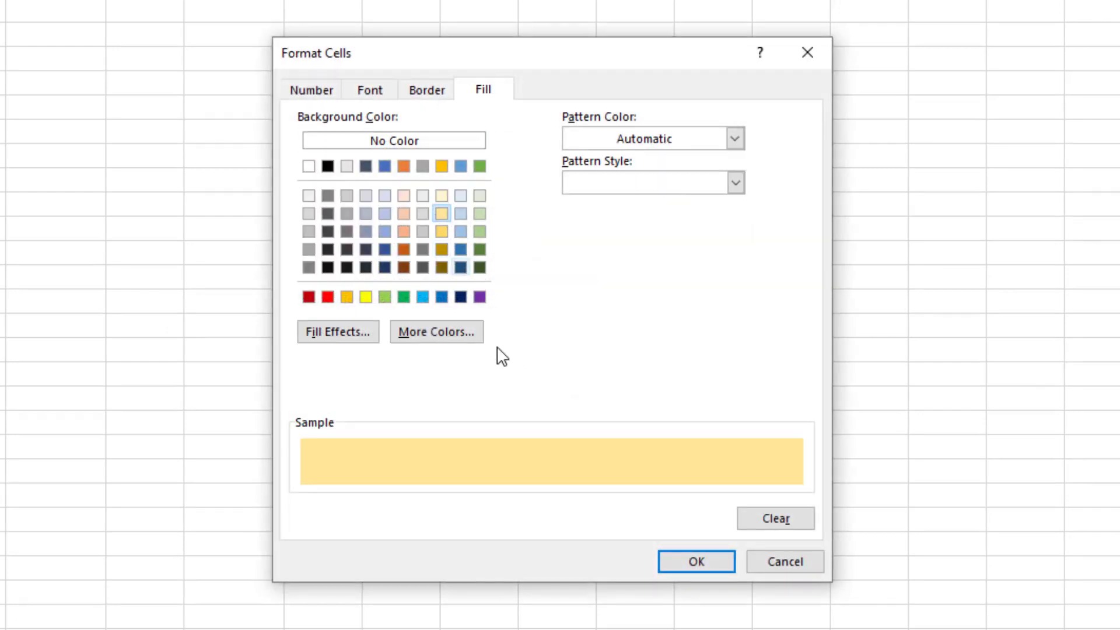
pyautogui.click(671, 569)
pyautogui.click(563, 495)
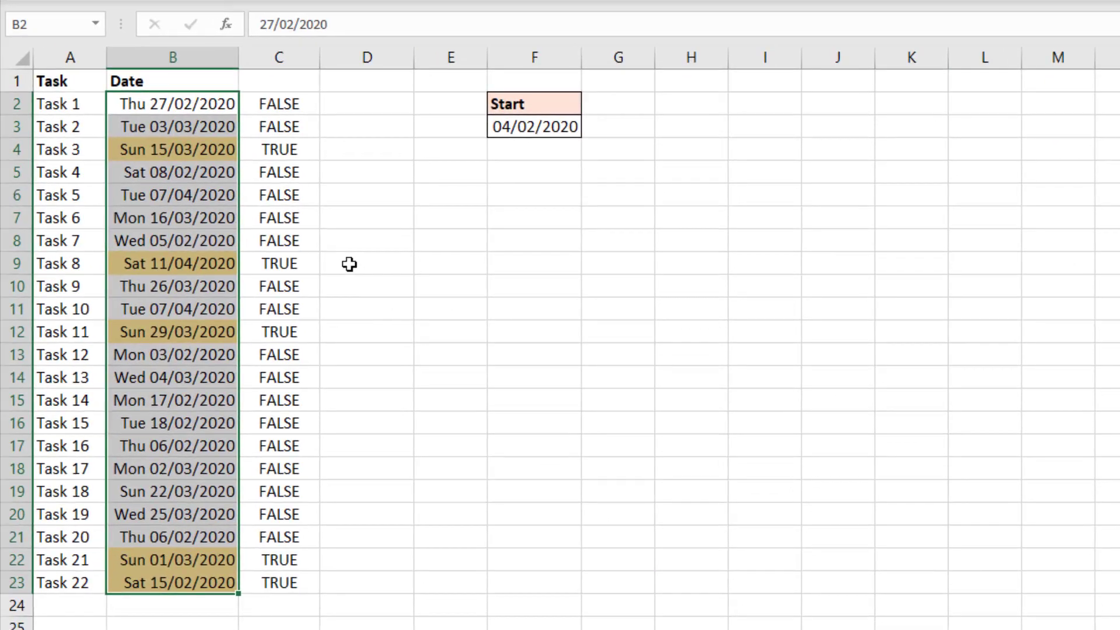
pyautogui.click(315, 245)
pyautogui.moveTo(255, 94); pyautogui.dragTo(272, 537)
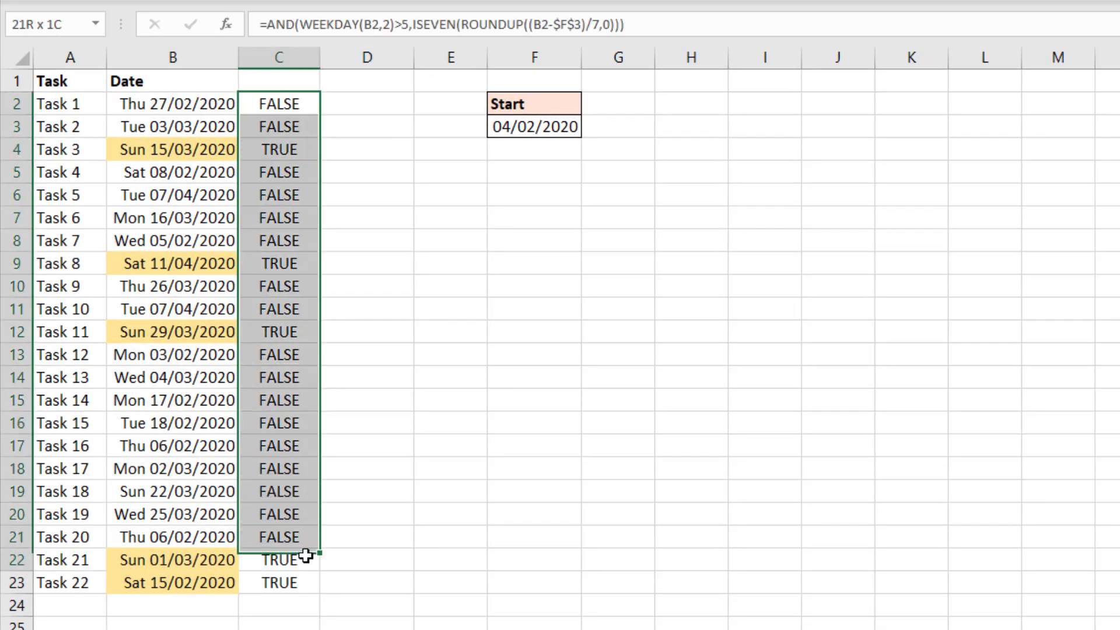
pyautogui.click(335, 534)
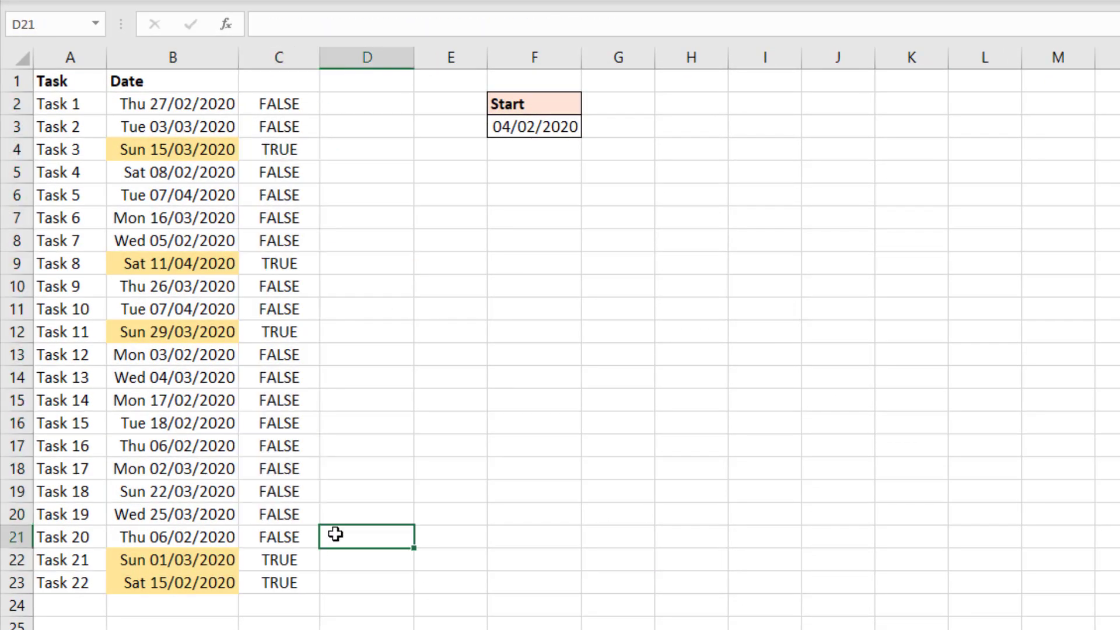